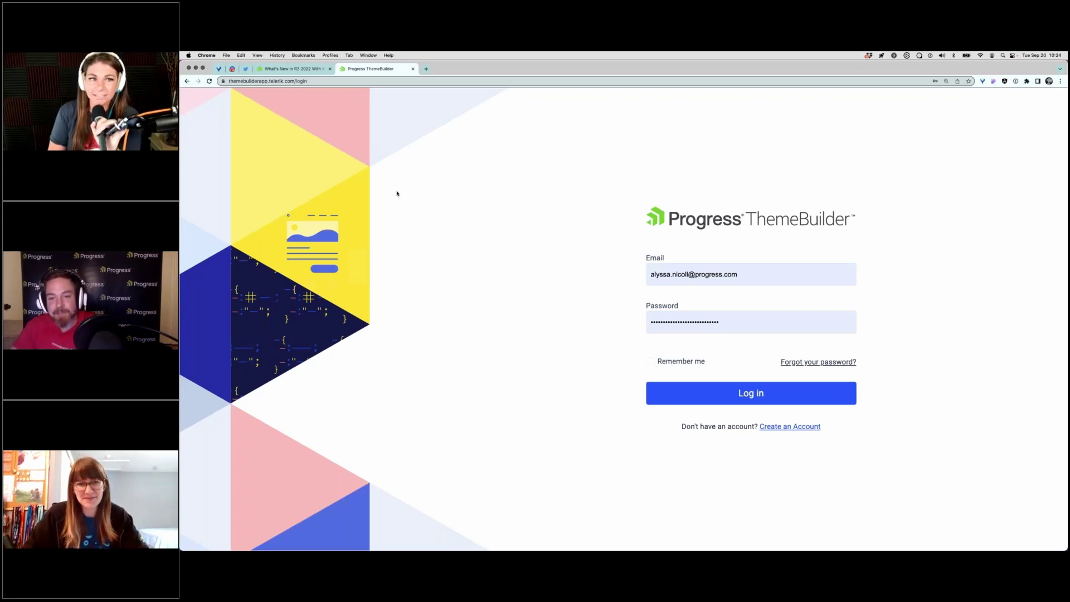
Log in with the prefilled credentials and open the TourOfPonies project at an enlarged page size
click(743, 384)
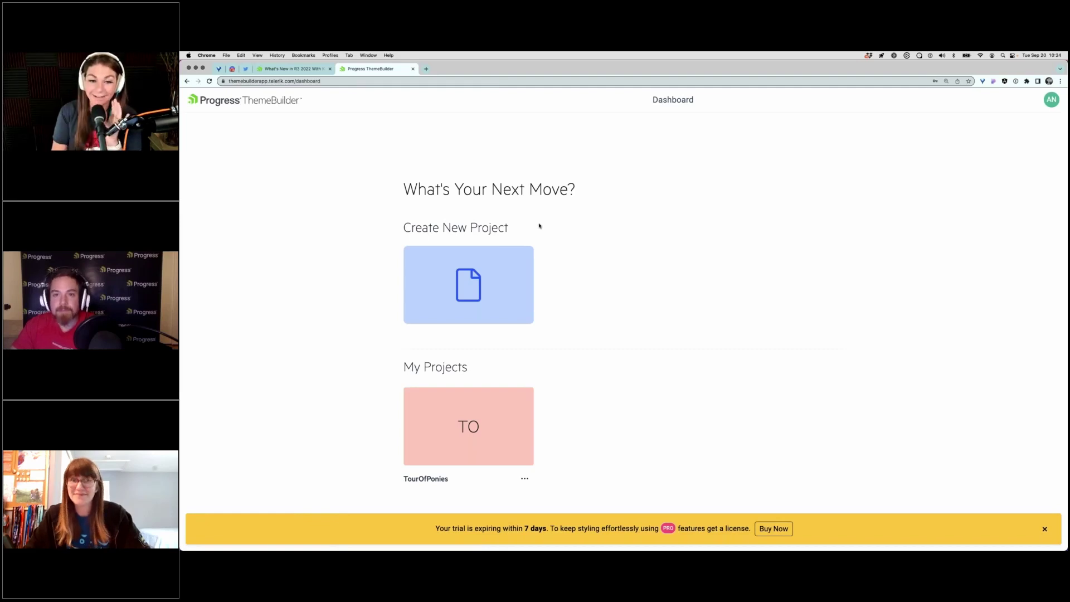
click(507, 437)
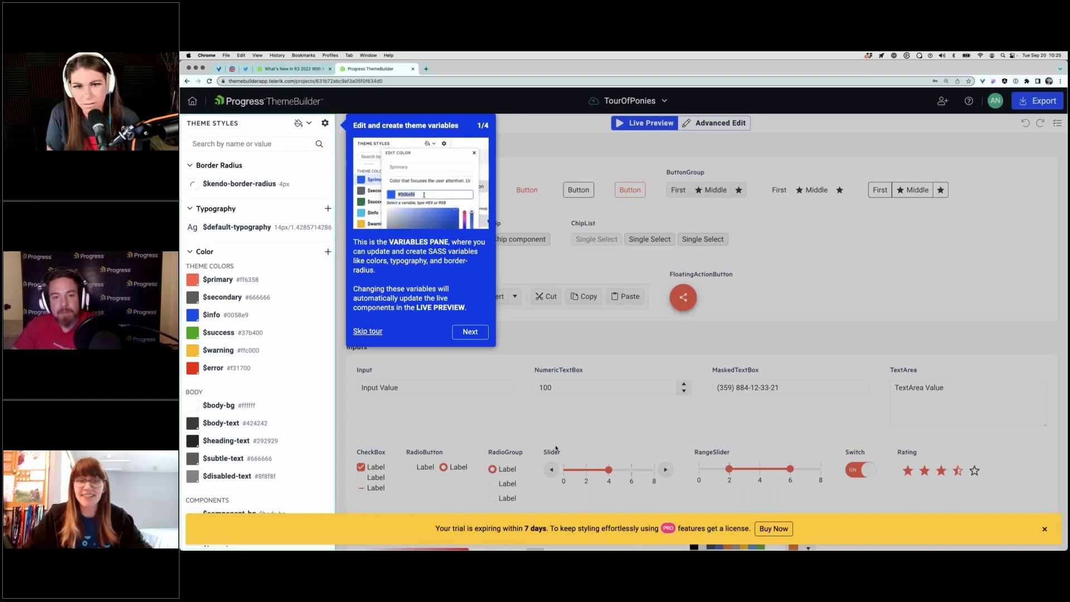
key(super+equal)
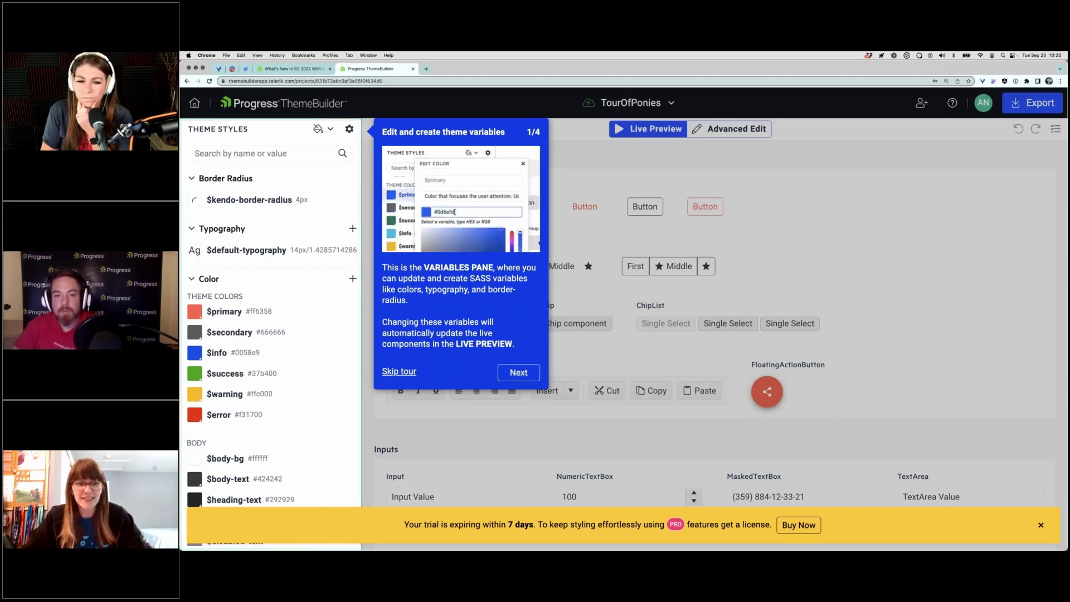
Go through all four parts of the onboarding tour, finish it, and switch the project to Advanced Edit mode
click(518, 372)
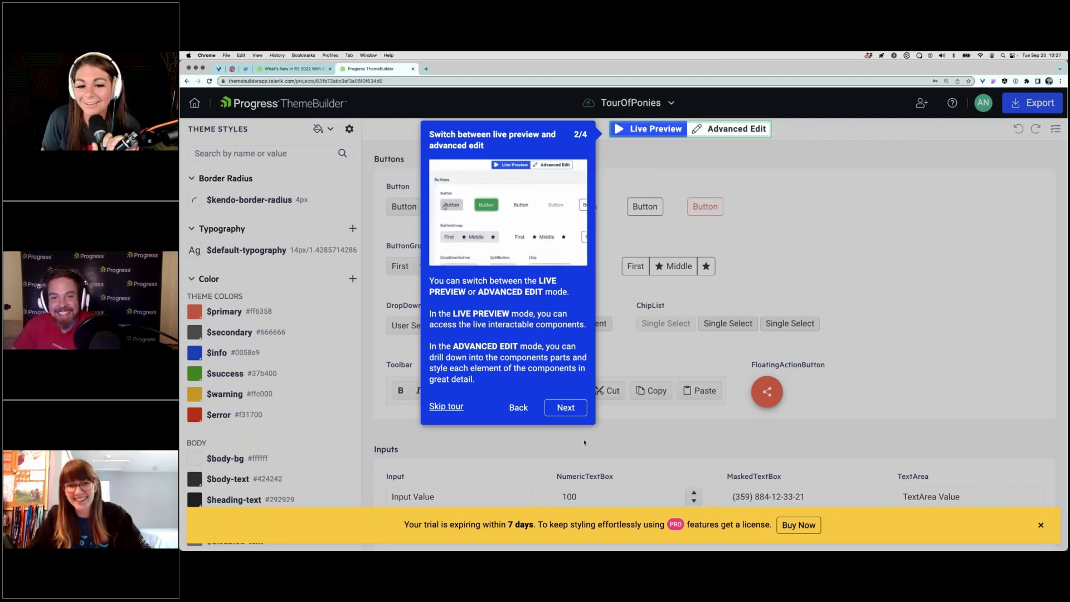
click(566, 407)
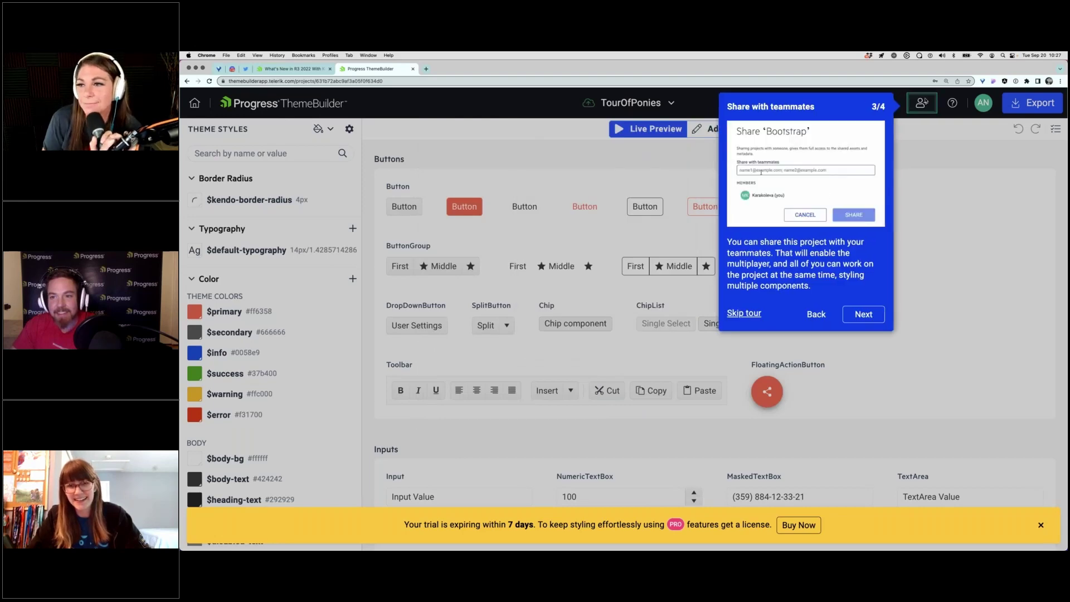
click(863, 313)
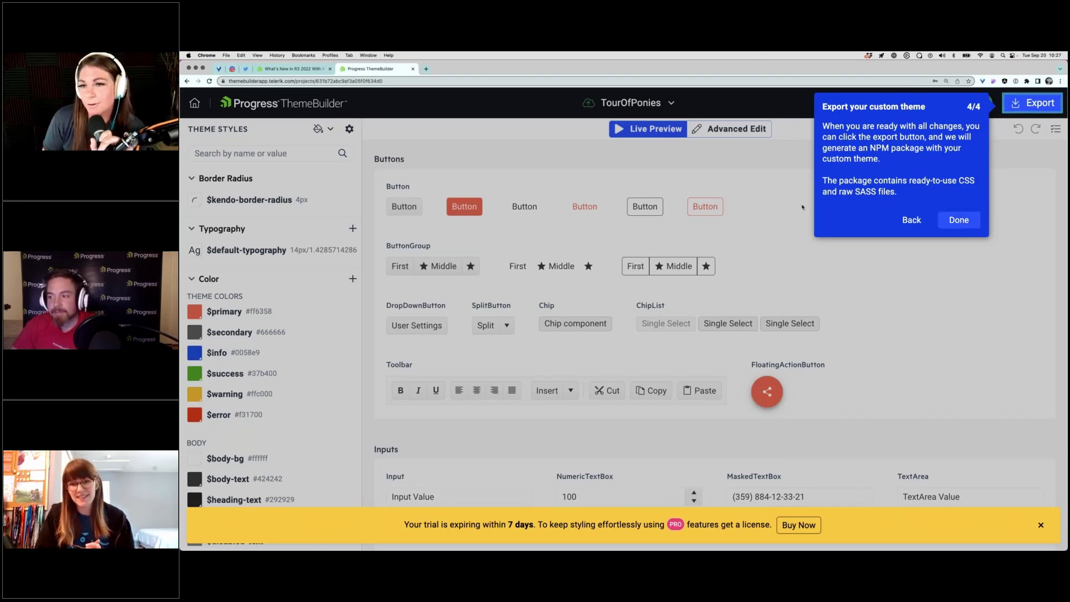
click(959, 219)
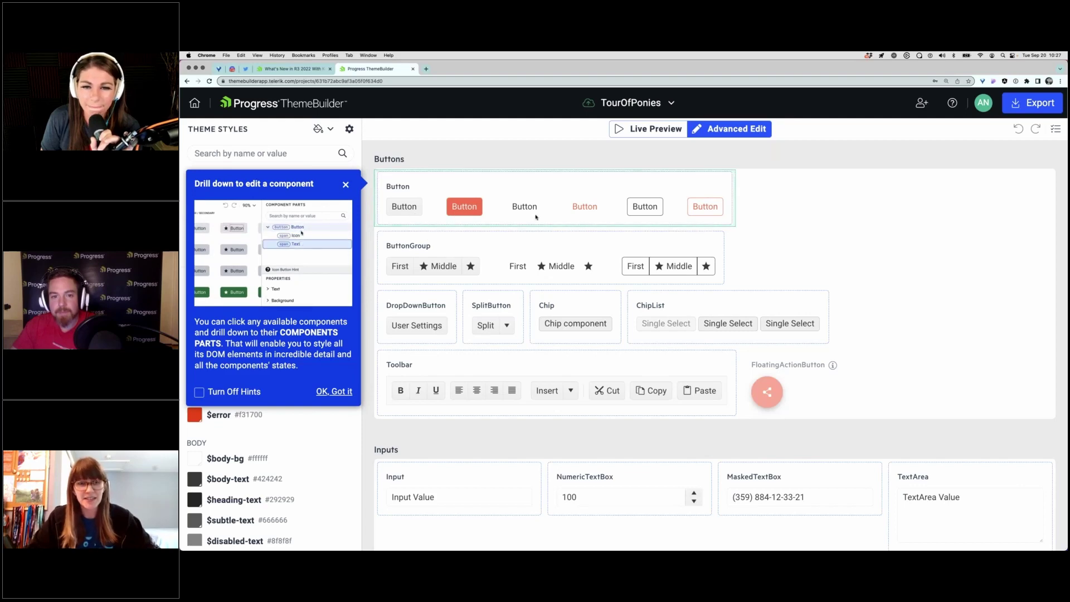
Open the Button component for advanced editing and dismiss the onboarding hints
click(346, 185)
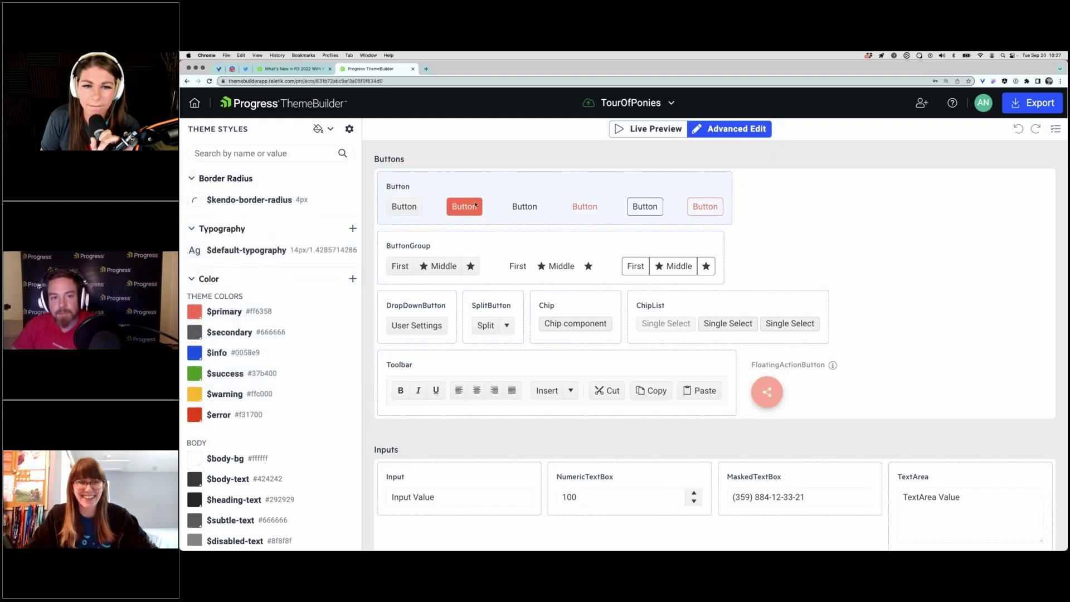
click(412, 179)
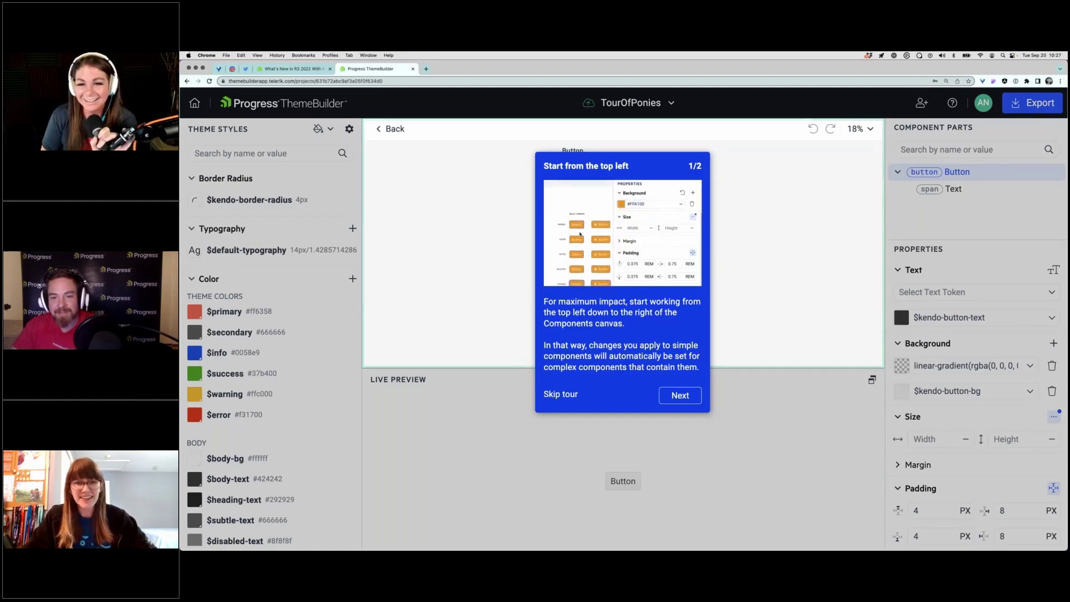
click(561, 394)
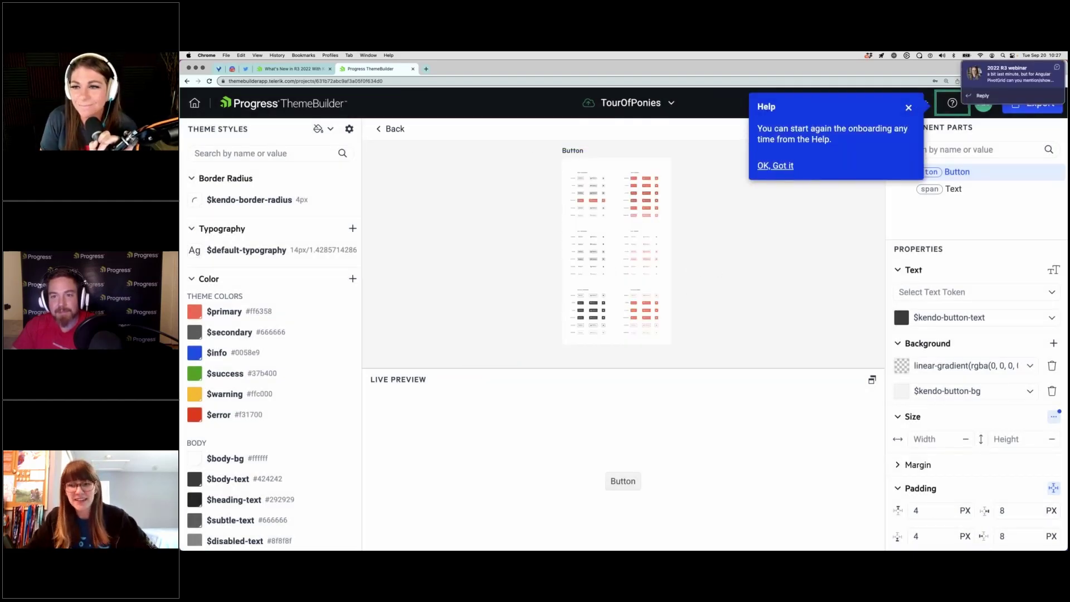
click(780, 166)
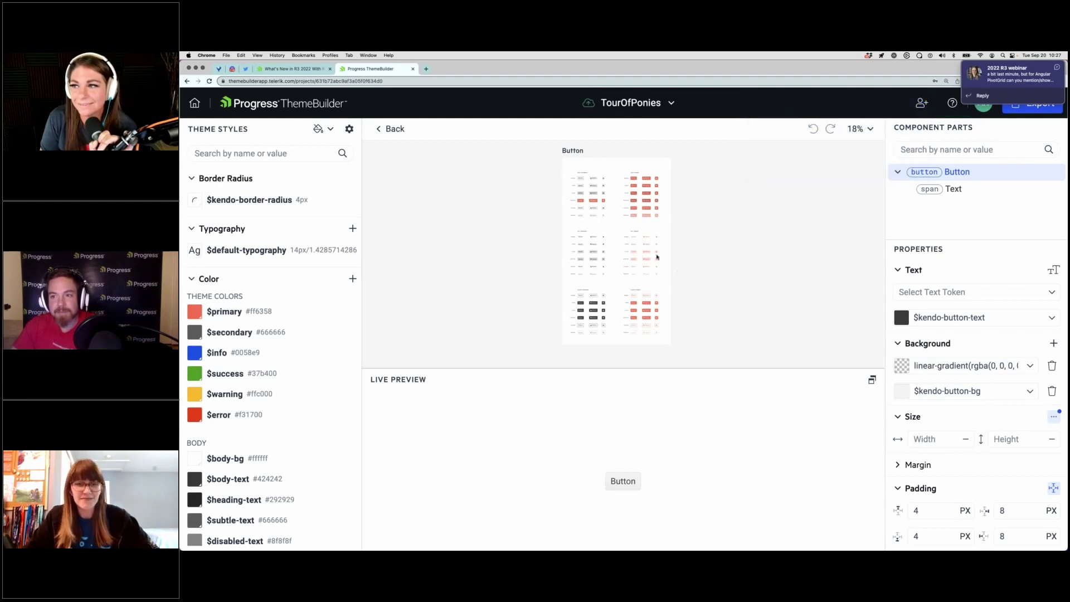
Look through the theme's color variables, from the theme colors to the Dataviz series
scroll(702, 248, up, 1)
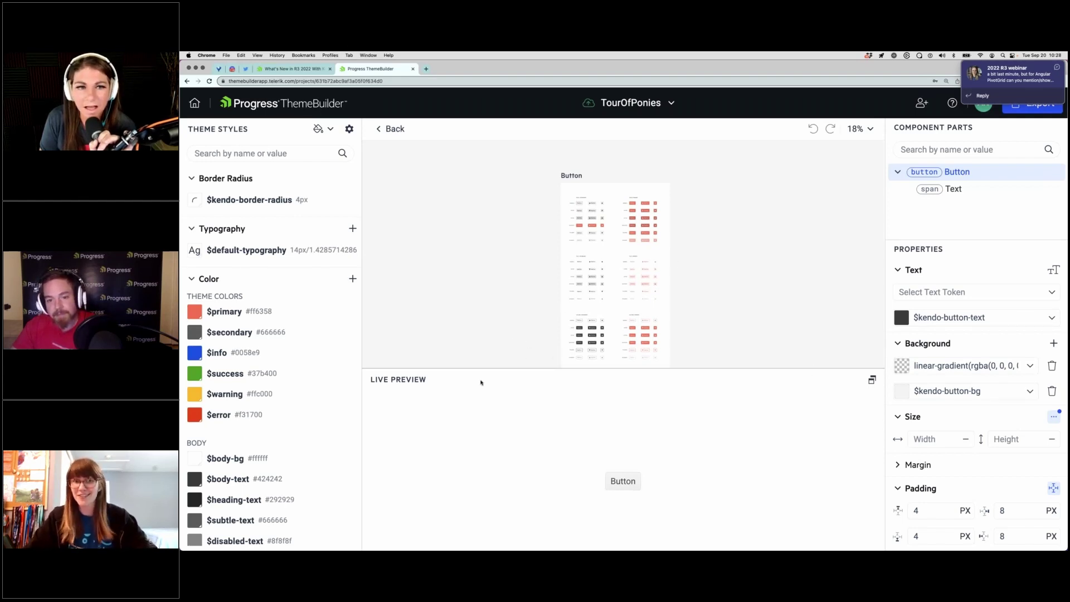
scroll(351, 310, down, 5)
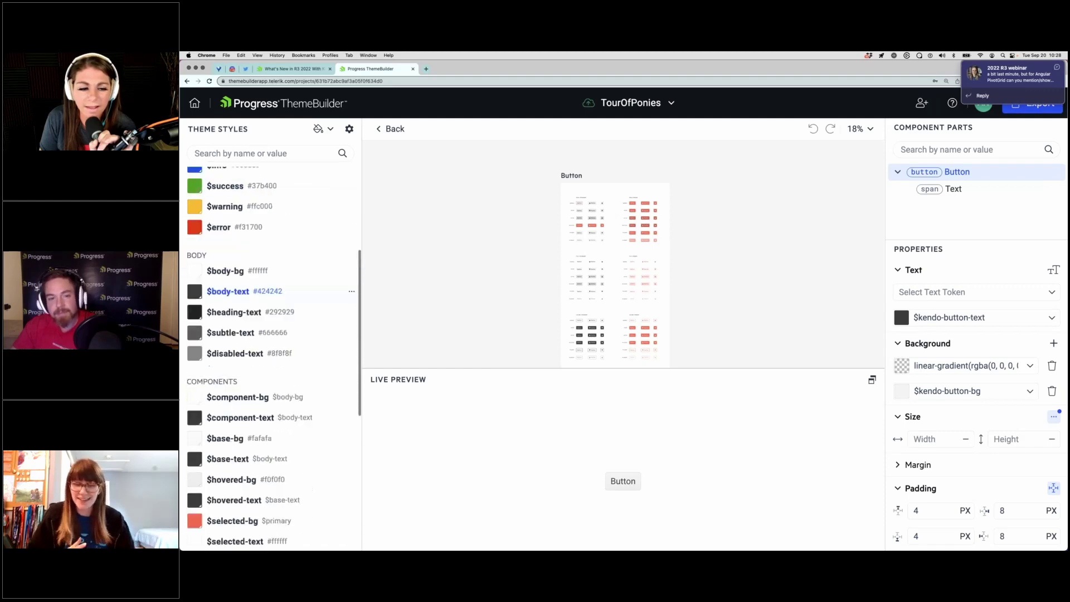
scroll(351, 310, down, 5)
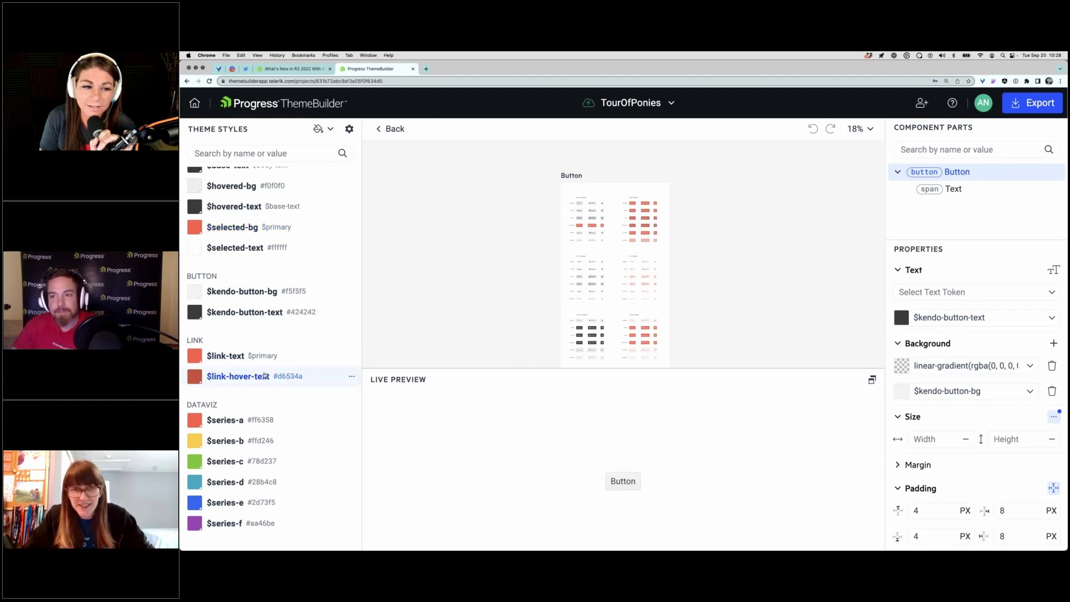
View the Button canvas at 100% with the solid secondary and primary variants in sight
scroll(622, 278, up, 2)
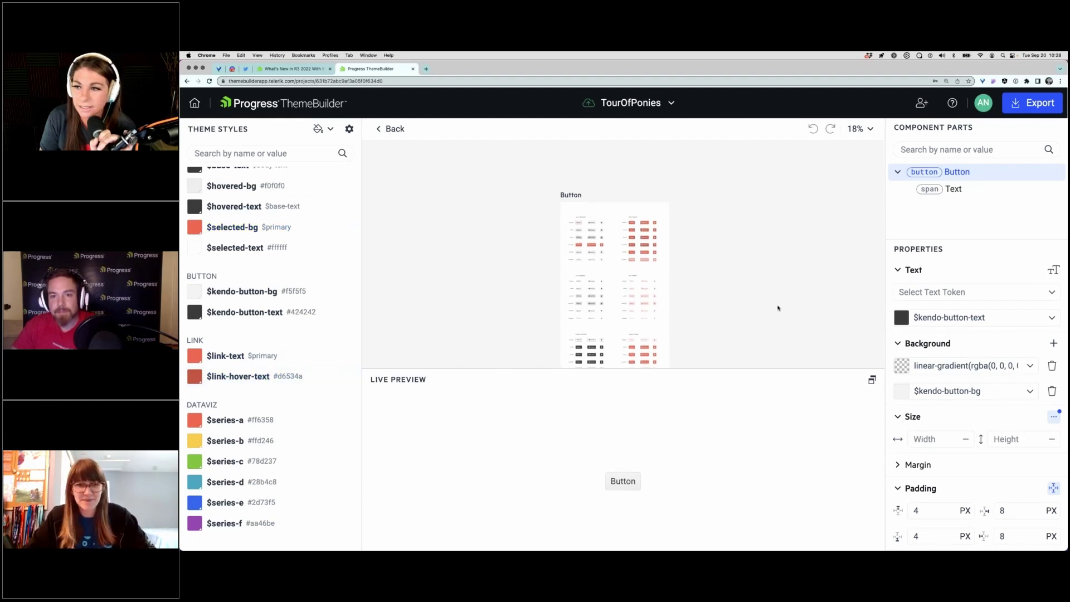
click(857, 129)
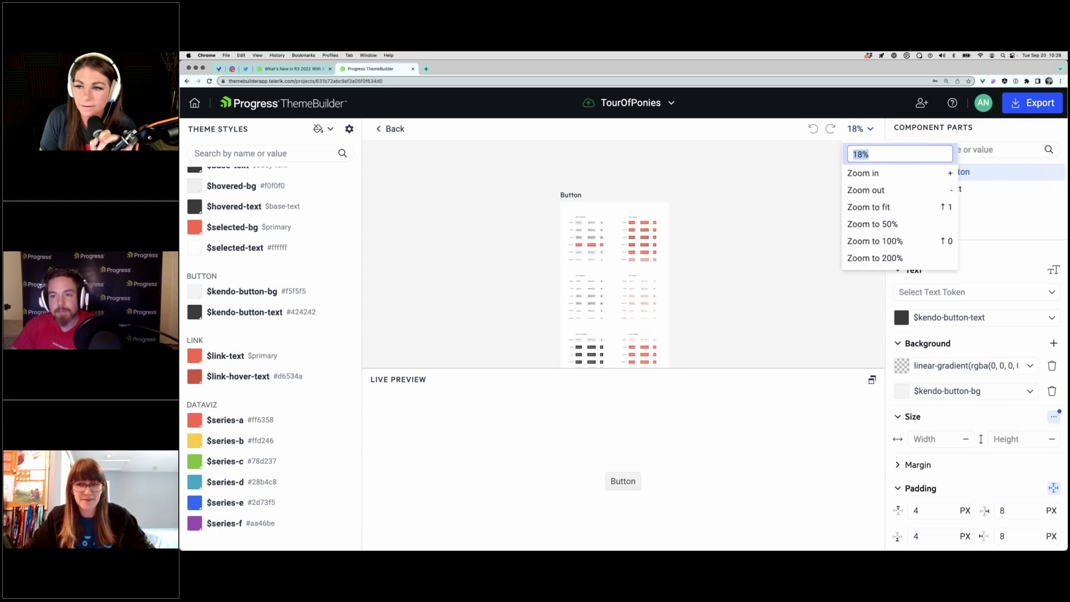
click(867, 242)
drag(707, 246, 509, 163)
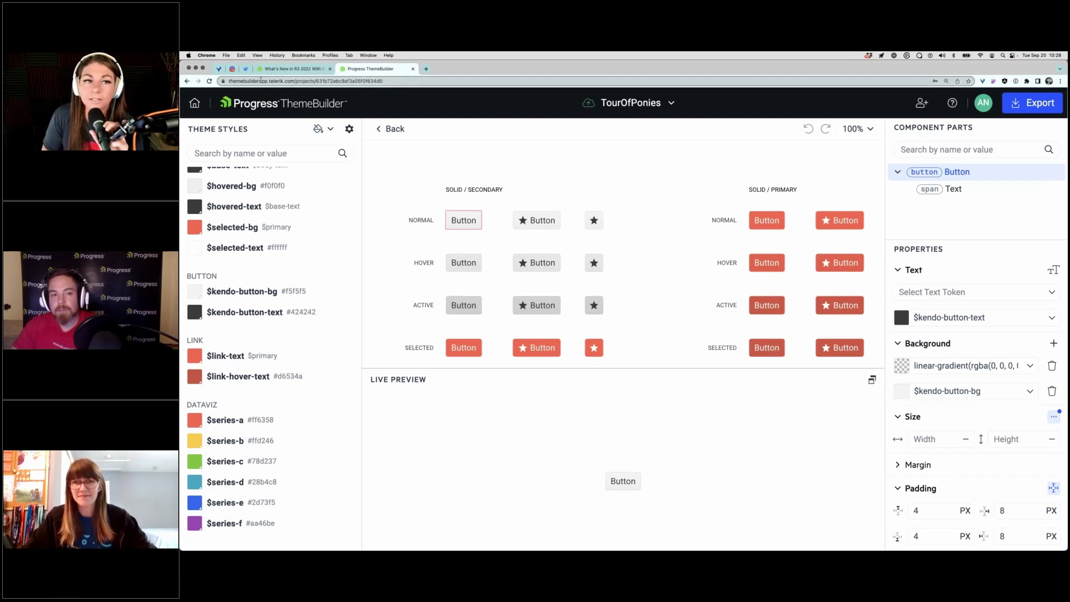
Point out the project's web address and switch to the KUI-default-deck.key presentation on Desktop 2
click(309, 81)
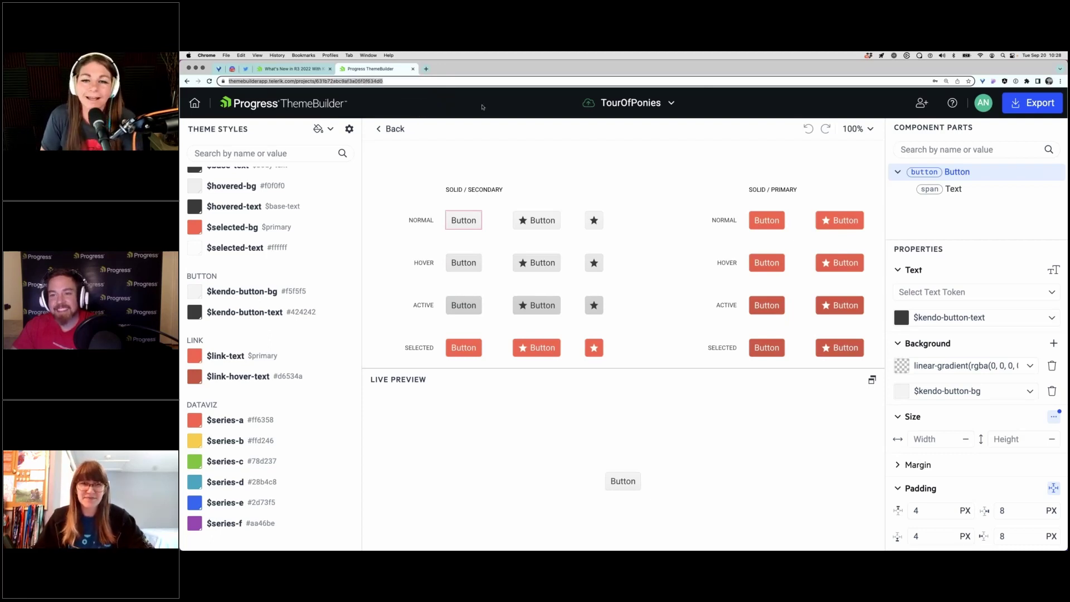
key(ctrl+Up)
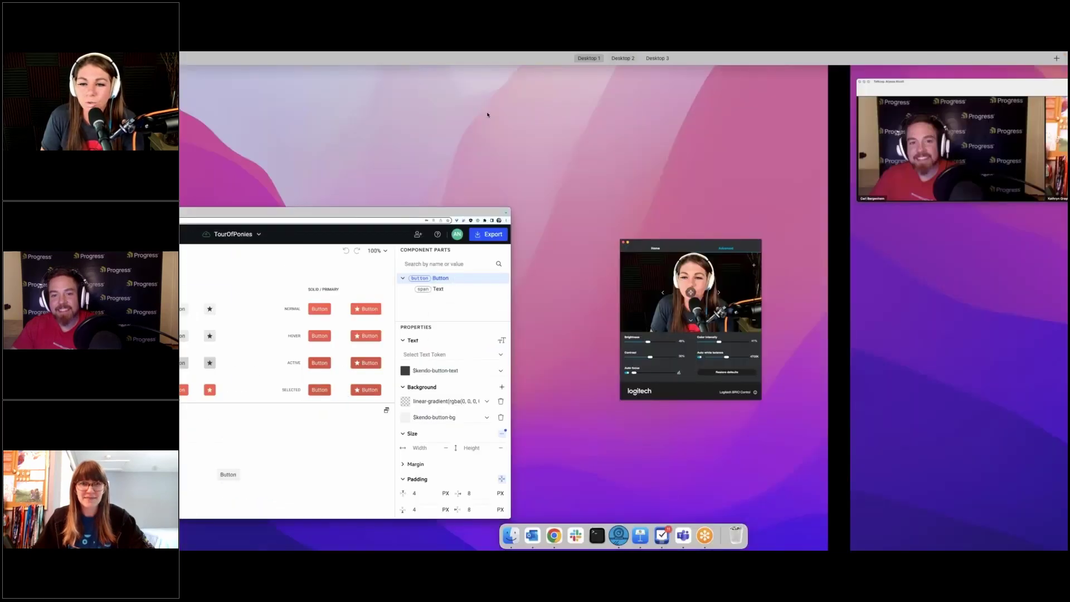
click(742, 398)
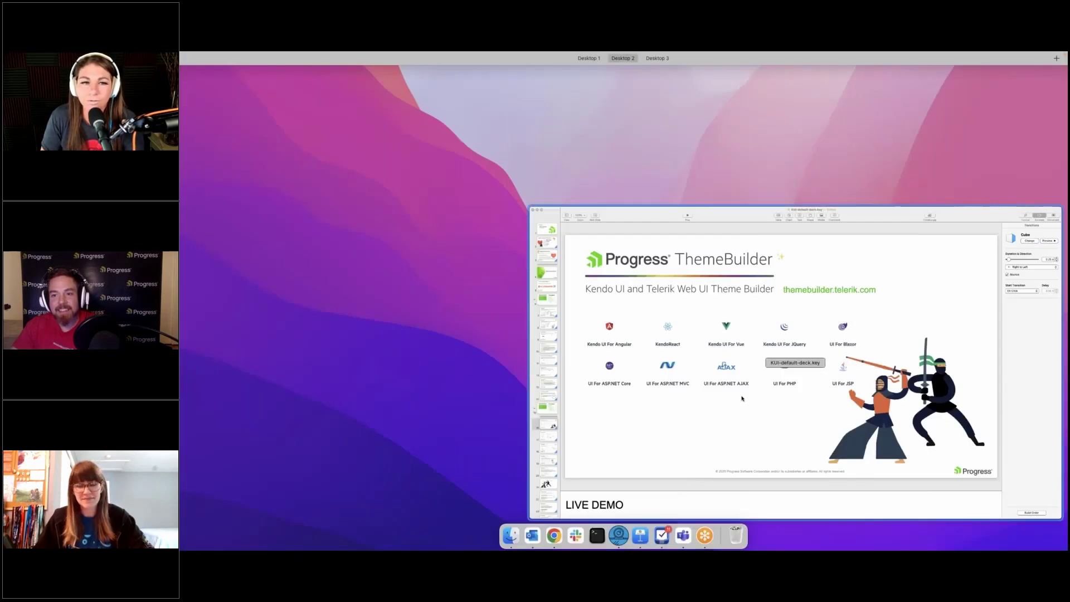
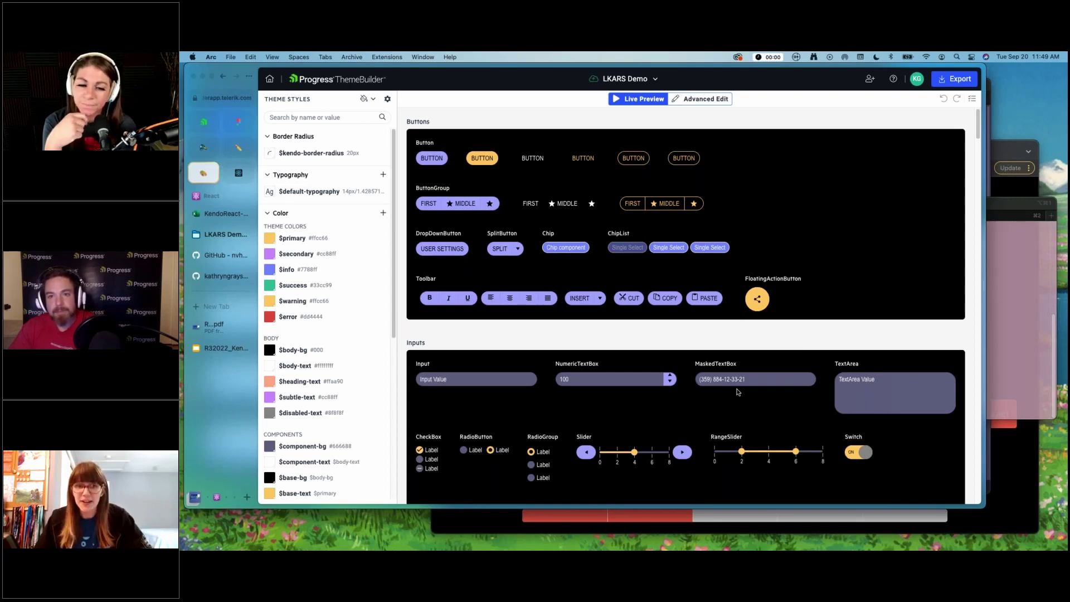
Examine the preset theme palettes and the LKARS Demo project's color variables, including the Components, Button, Link and Dataviz groups
click(373, 100)
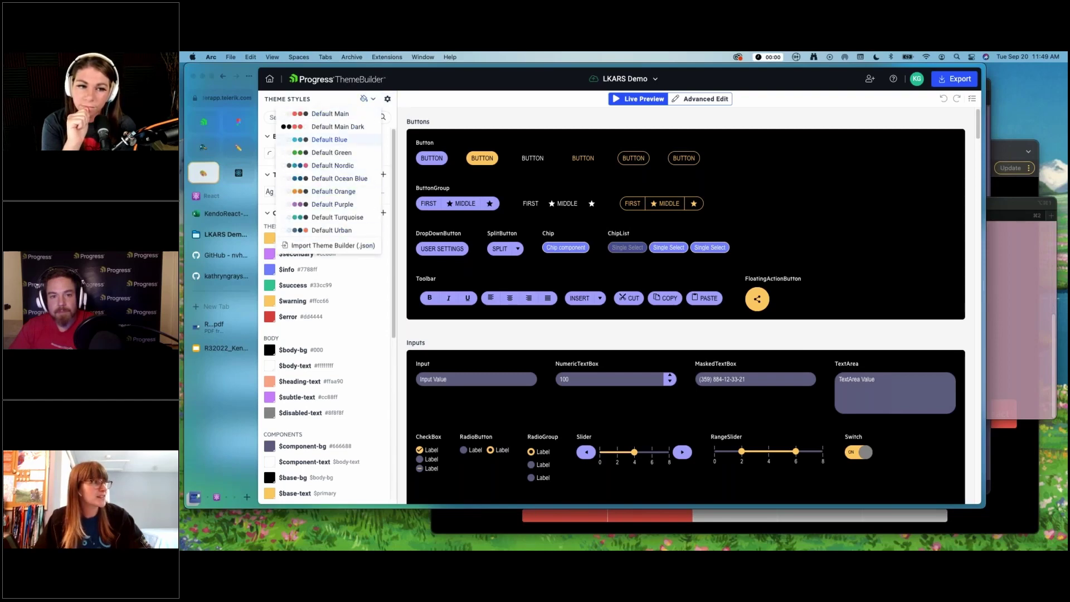
click(477, 104)
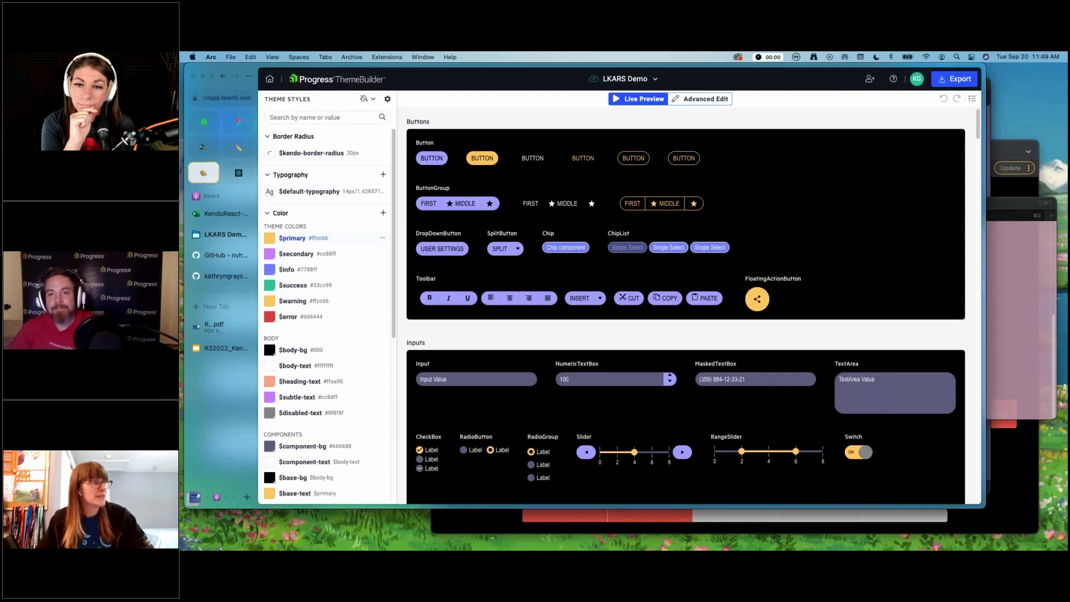
scroll(322, 192, down, 2)
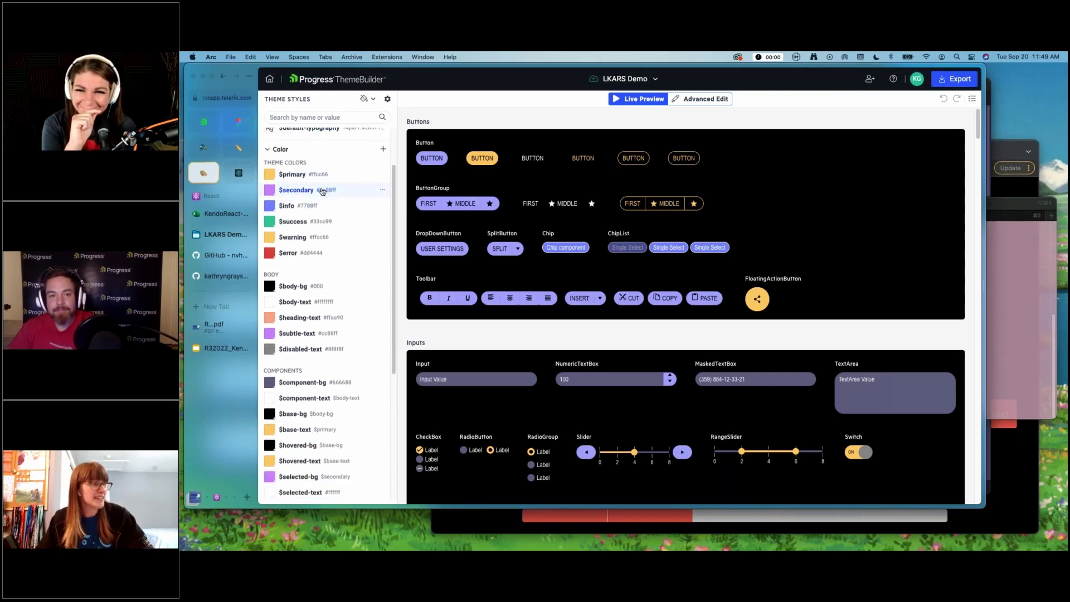
scroll(322, 192, down, 6)
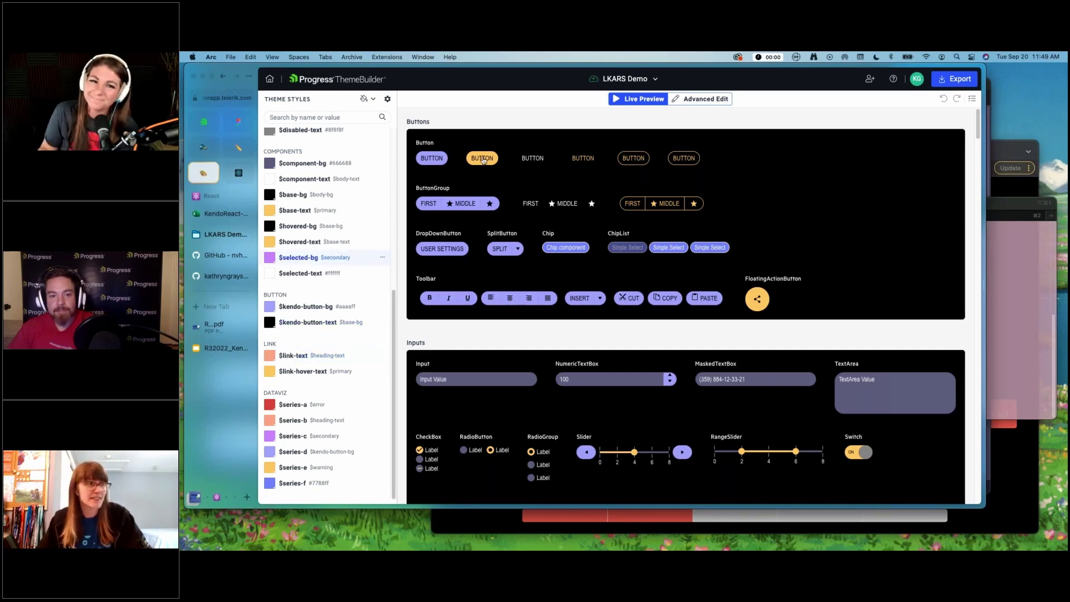
scroll(343, 273, up, 6)
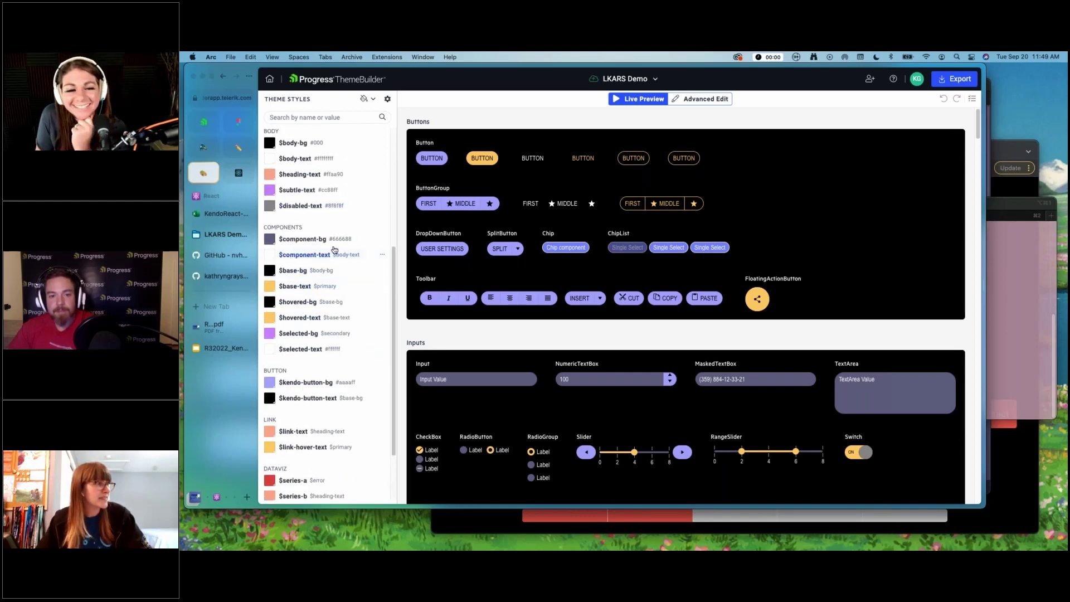
scroll(329, 312, down, 1)
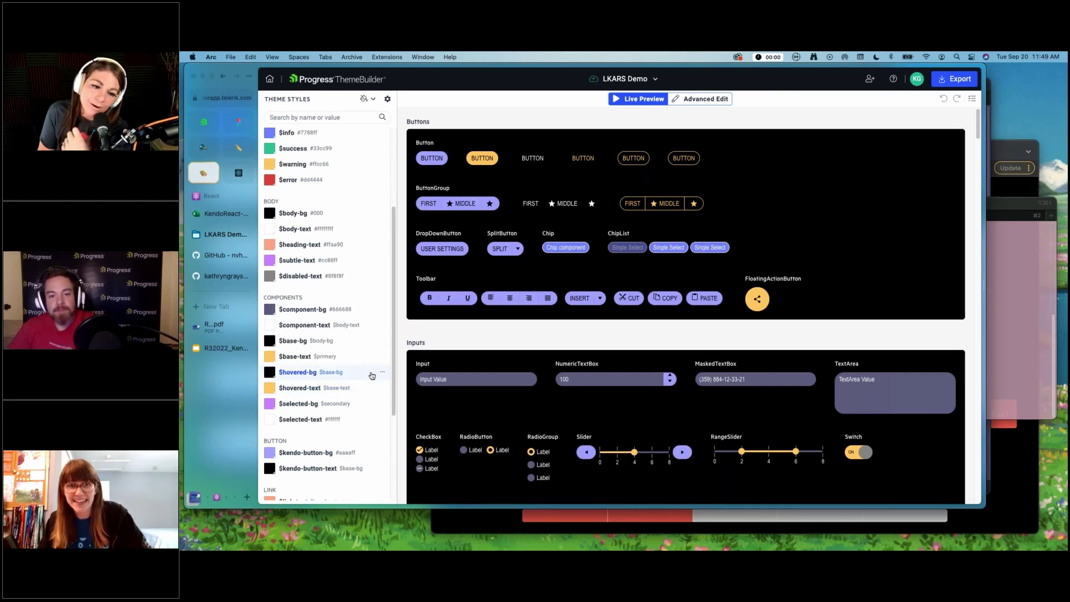
Open the color settings of the $base-bg variable, browse the theme variables it can reference, and close them without changes
click(343, 341)
click(496, 397)
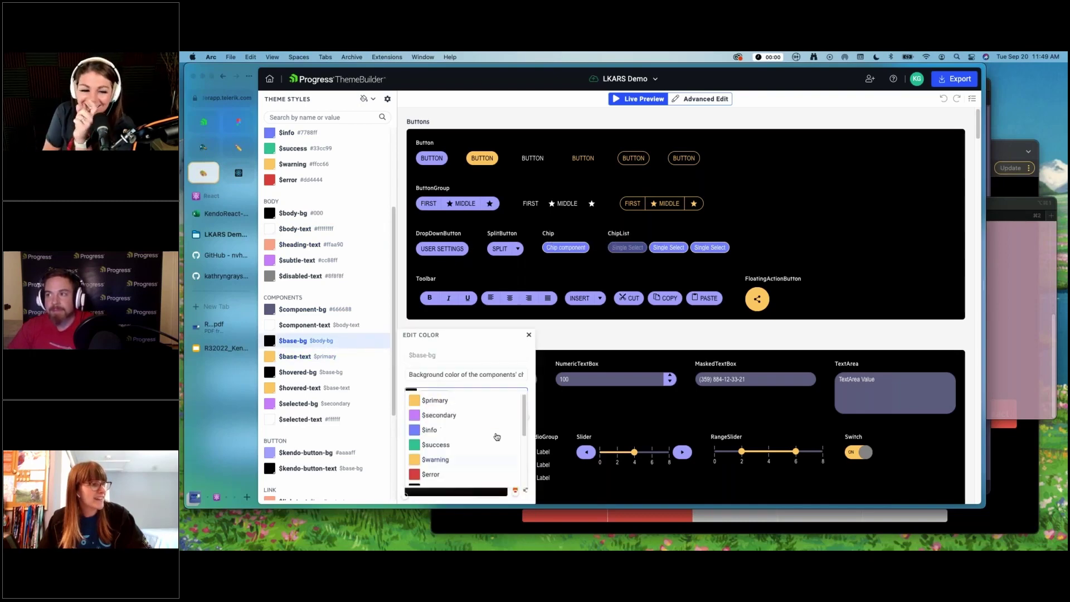
scroll(471, 425, down, 3)
scroll(471, 425, up, 3)
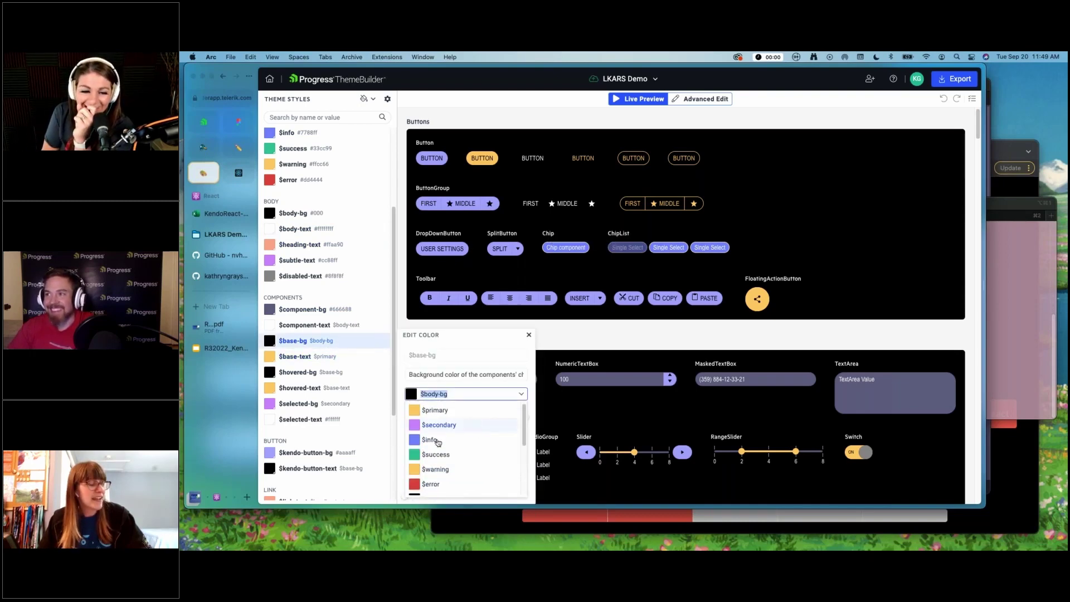
scroll(457, 429, down, 5)
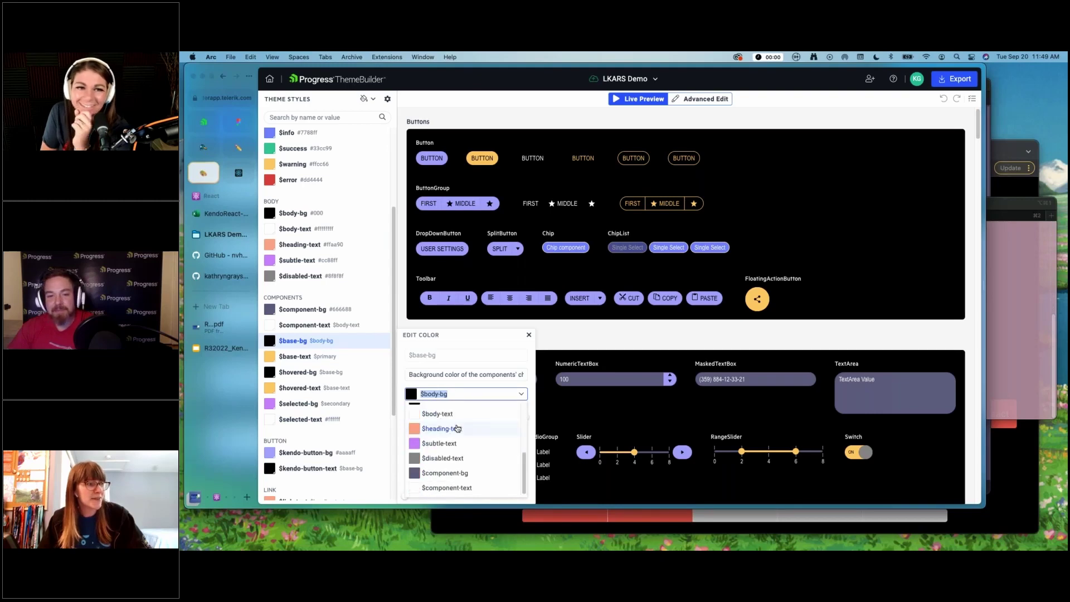
scroll(457, 428, up, 3)
scroll(458, 428, down, 3)
scroll(440, 445, up, 5)
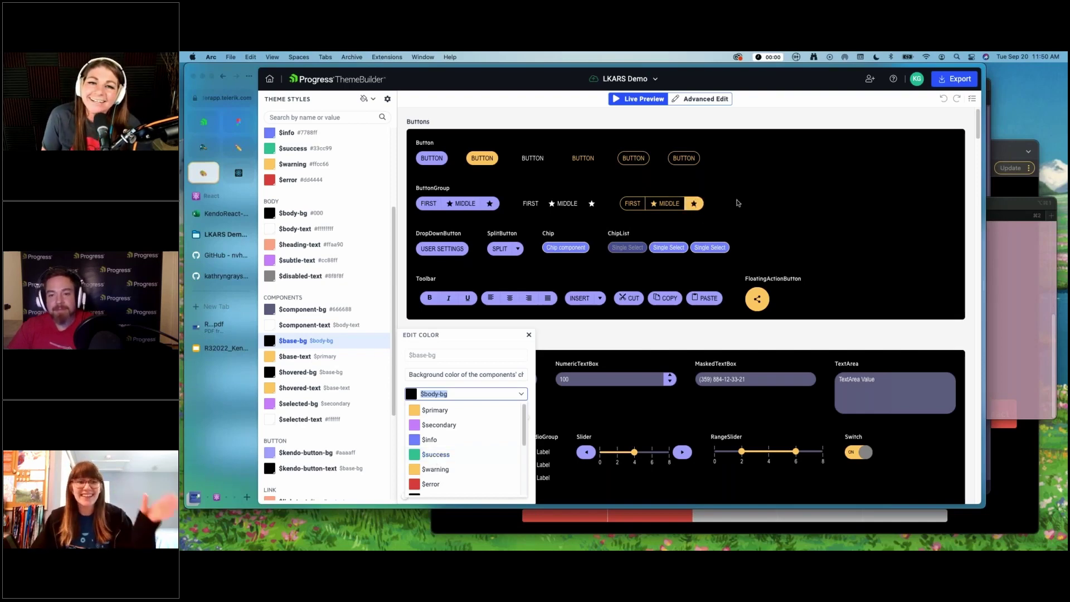
click(529, 335)
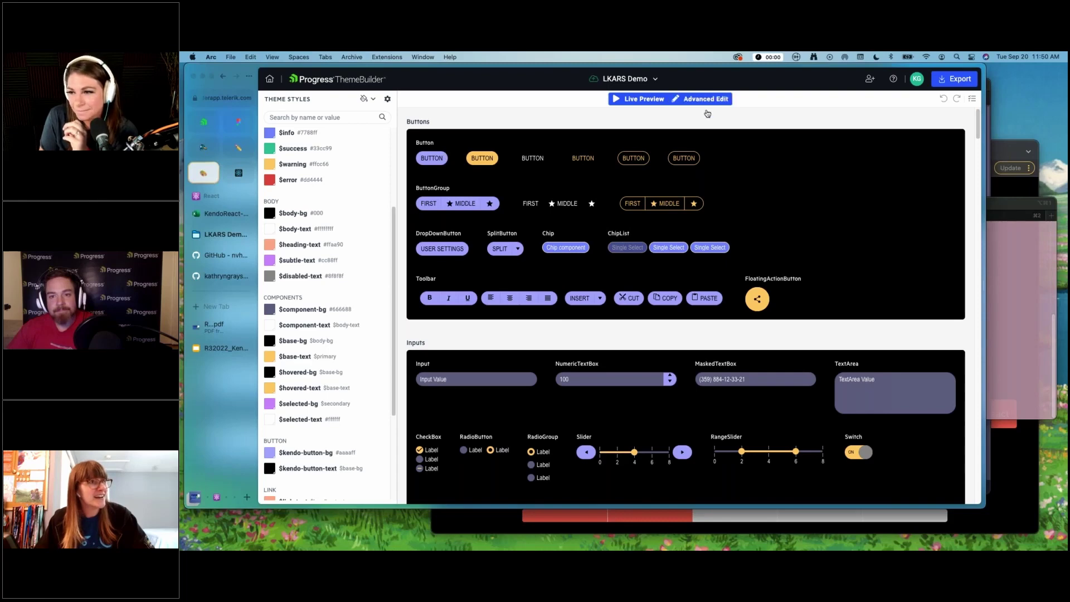
Open the Button component in Advanced Edit mode and inspect the properties of its Text part and of the Button itself
click(441, 160)
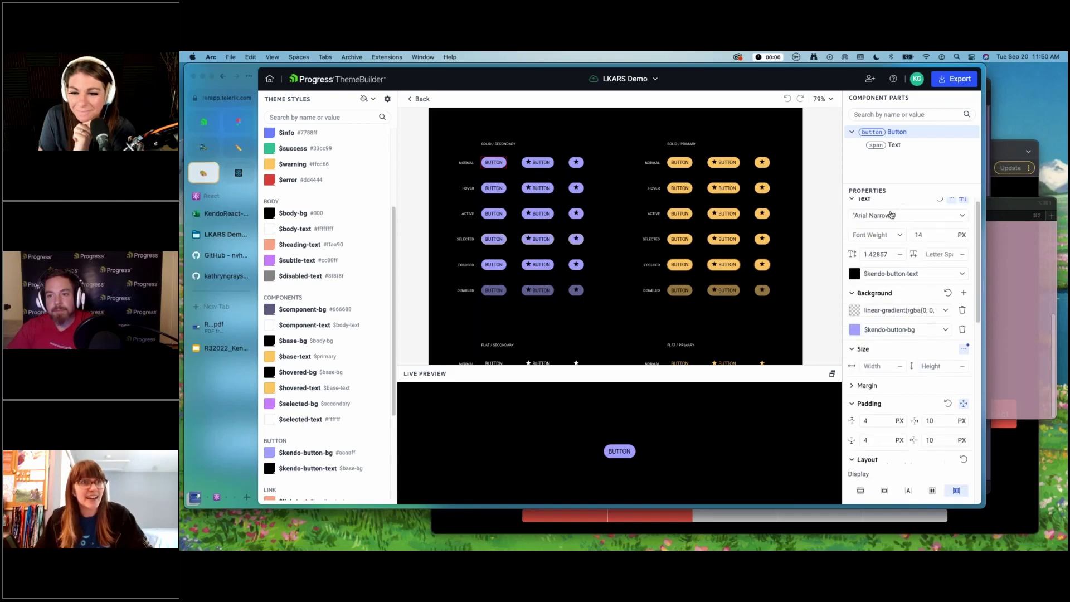
click(931, 147)
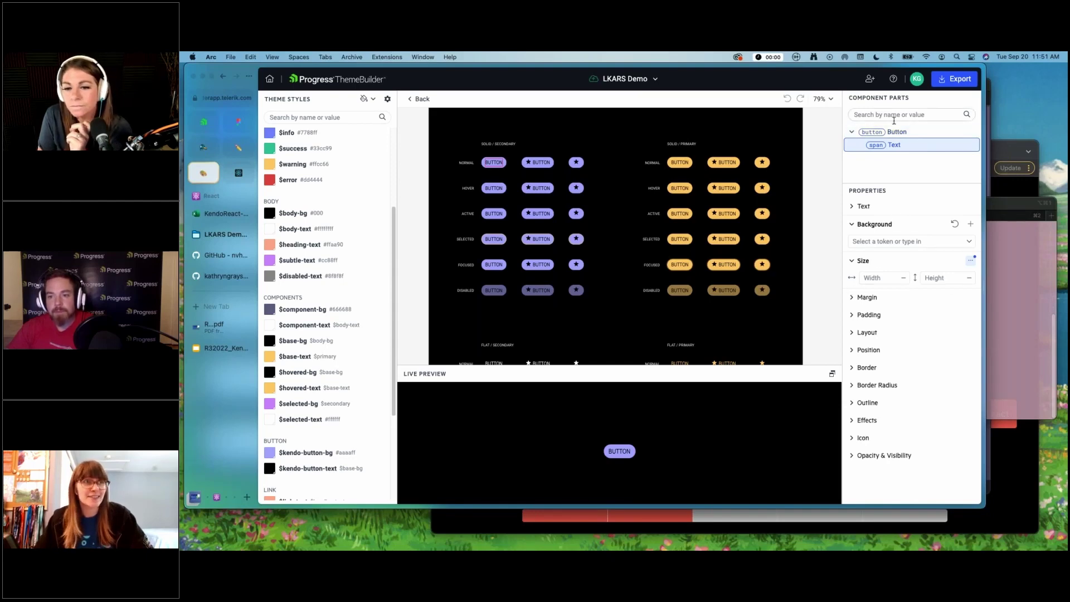
click(912, 132)
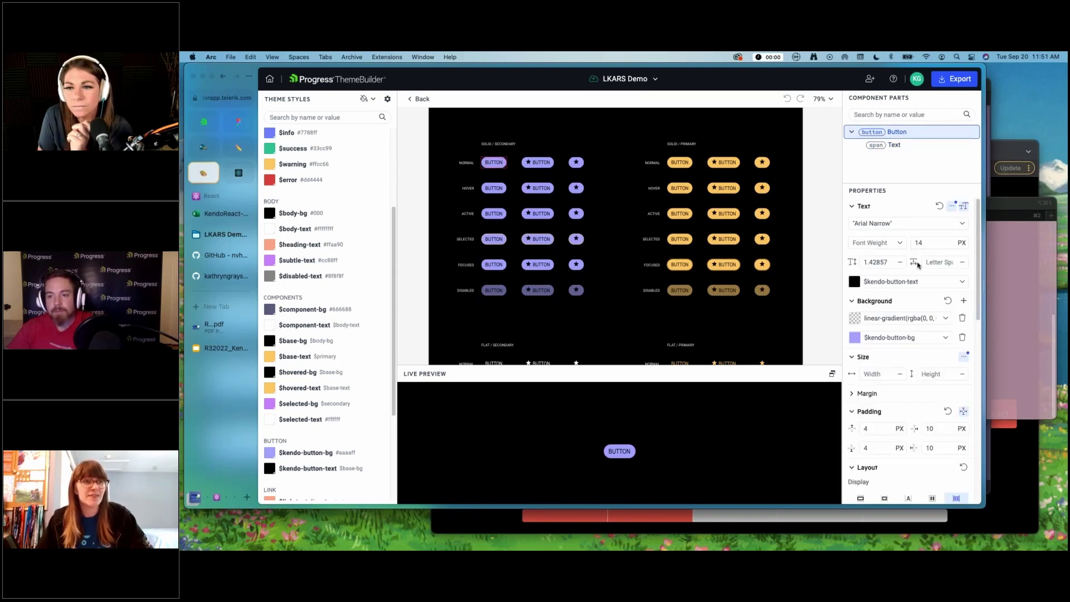
Set the Button's background color to the $series-a variable
scroll(919, 262, down, 2)
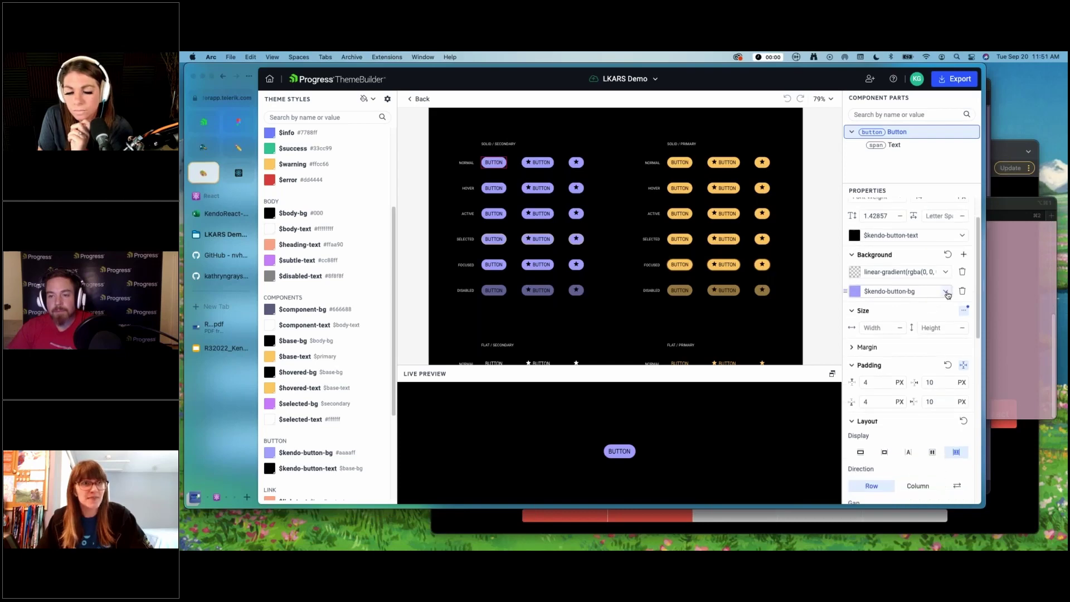
click(947, 292)
scroll(894, 348, down, 3)
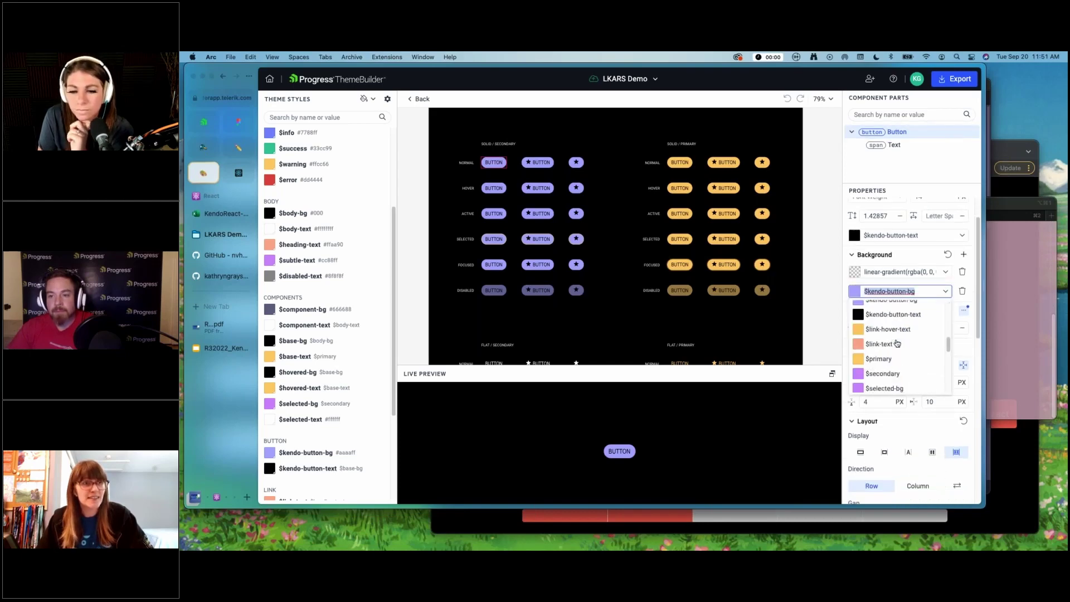
click(897, 355)
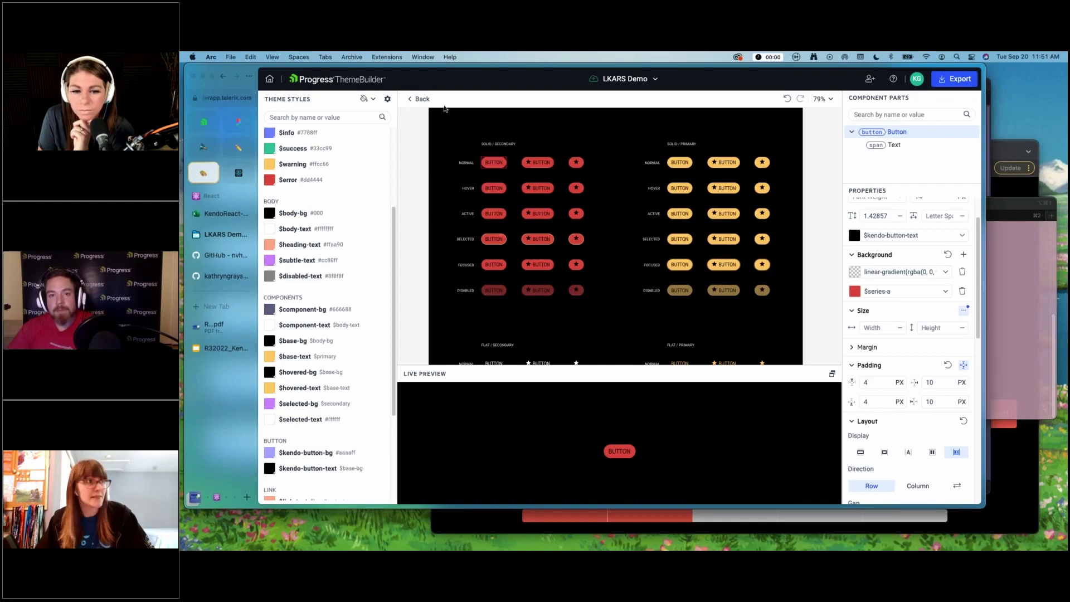
Return to the component overview and examine the button background across the Buttons, Inputs, Dropdowns and Scheduler components
click(418, 99)
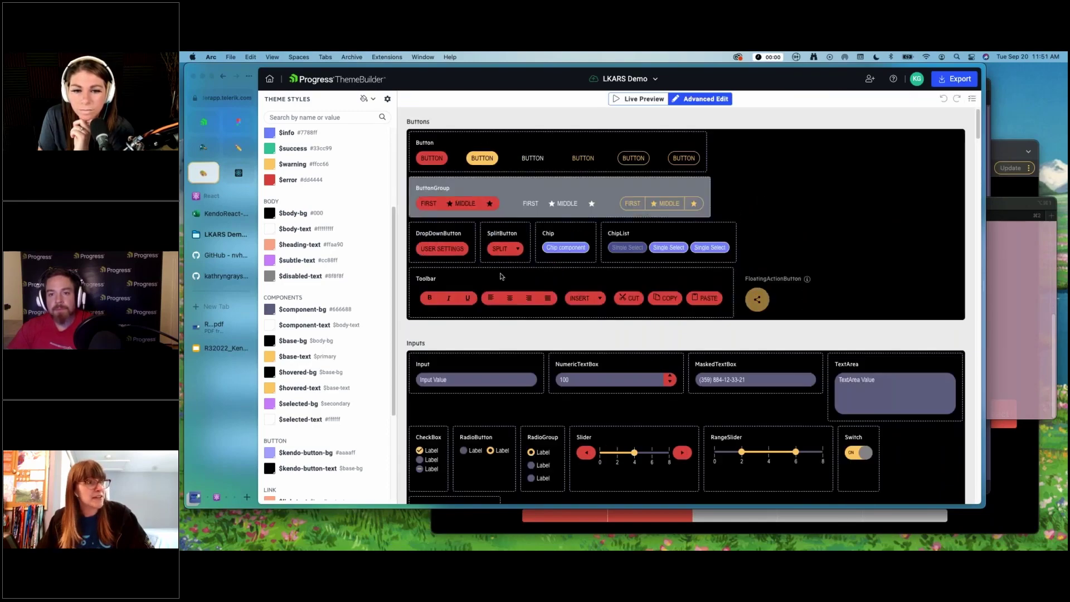
scroll(751, 252, down, 5)
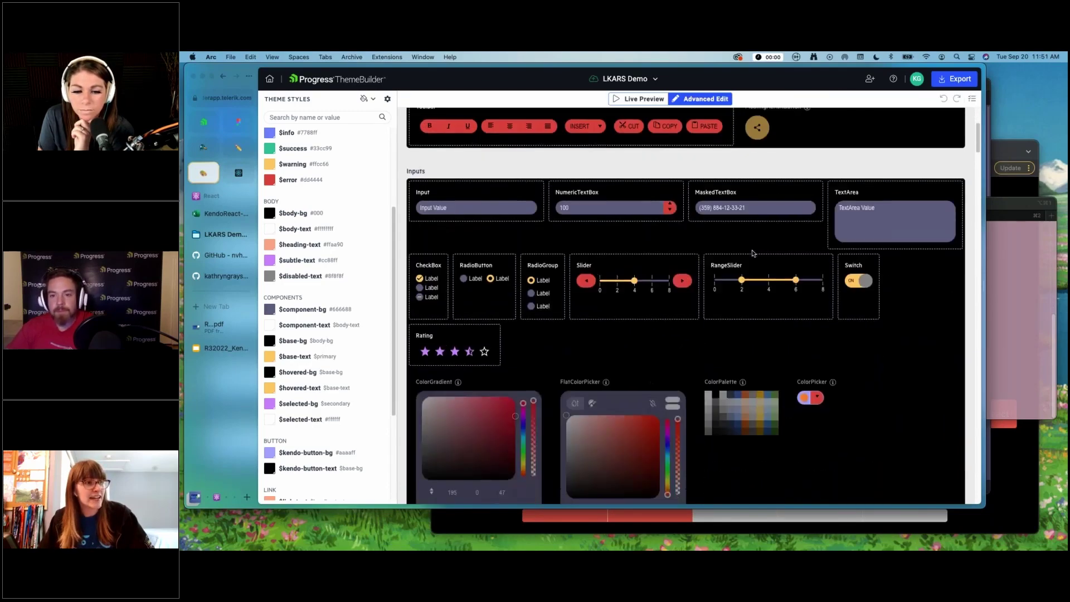
scroll(752, 254, down, 15)
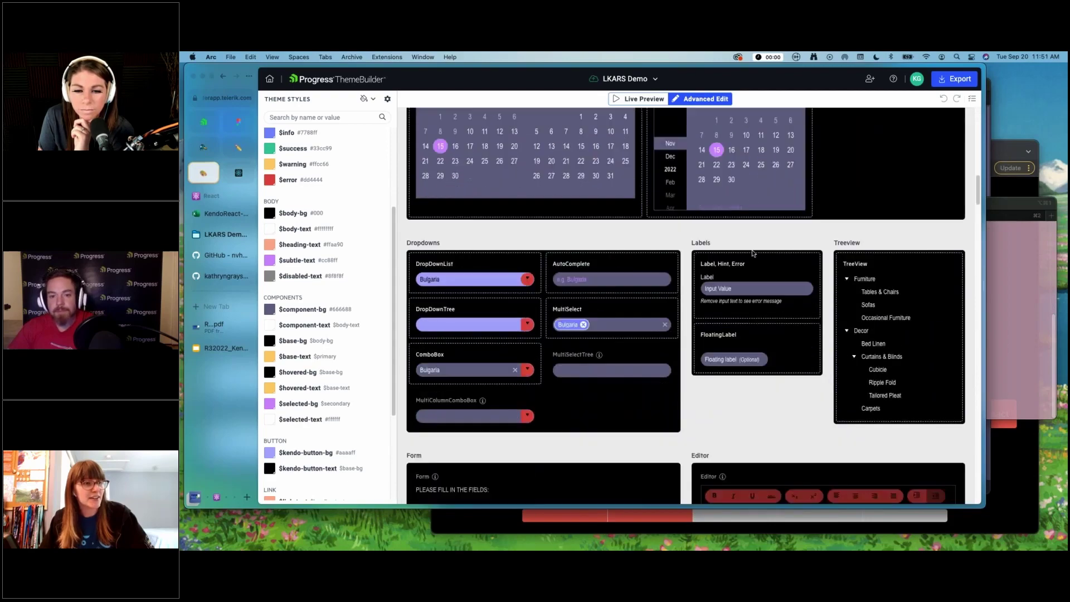
scroll(752, 253, down, 15)
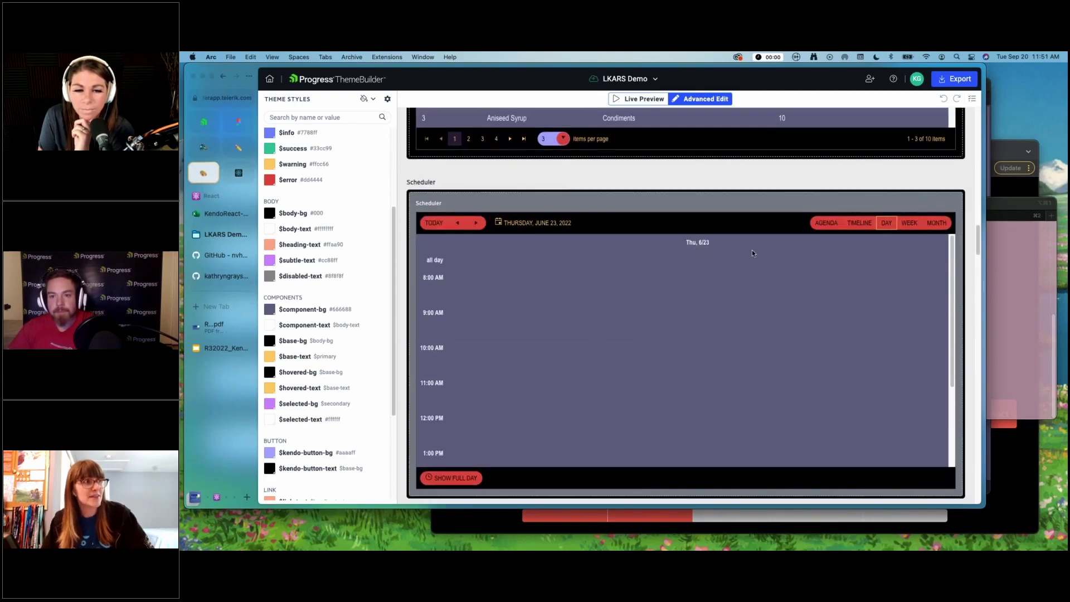
scroll(744, 473, up, 20)
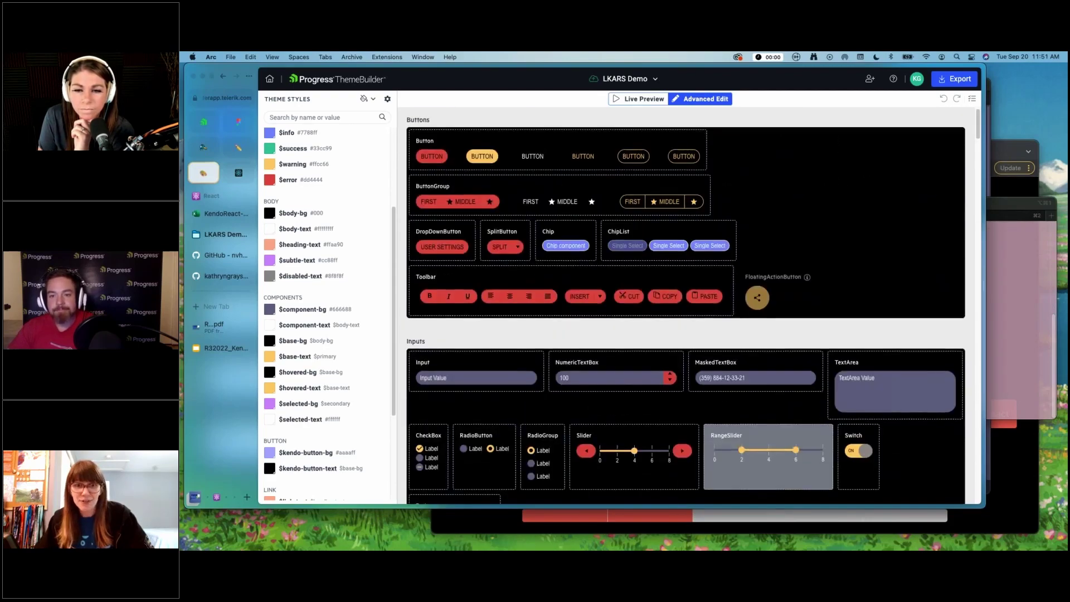
Reopen the Button for detailed editing and set its background color back to $kendo-button-bg
click(438, 149)
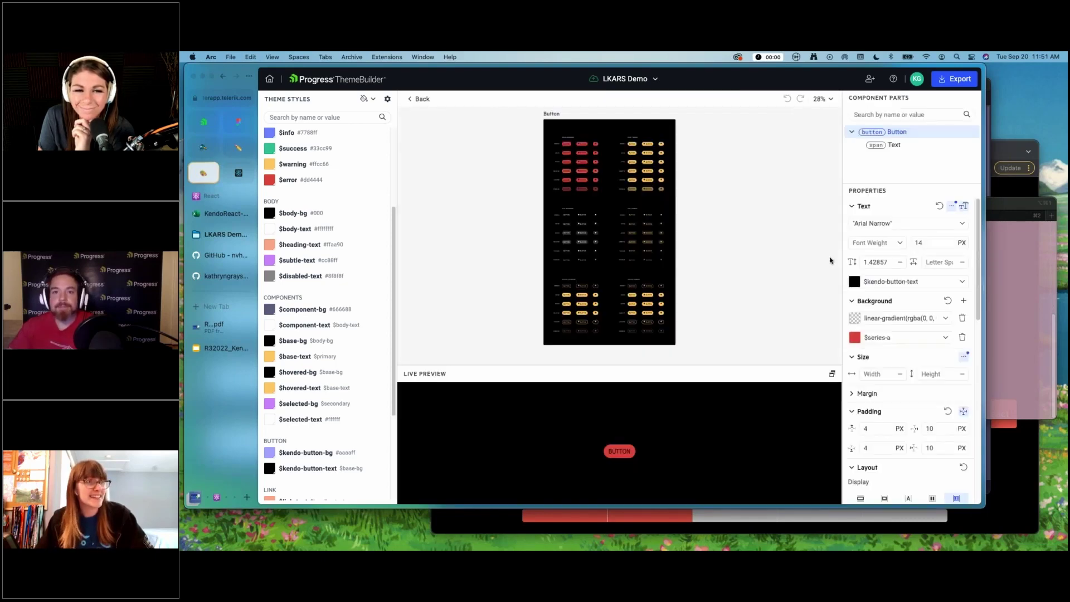
click(949, 337)
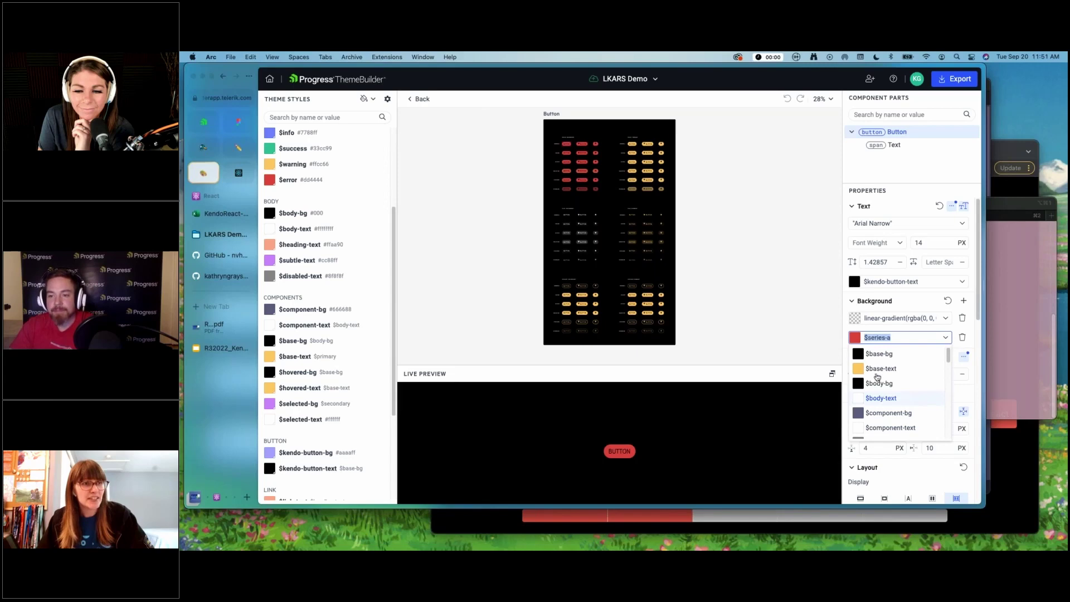
scroll(910, 404, down, 3)
click(892, 408)
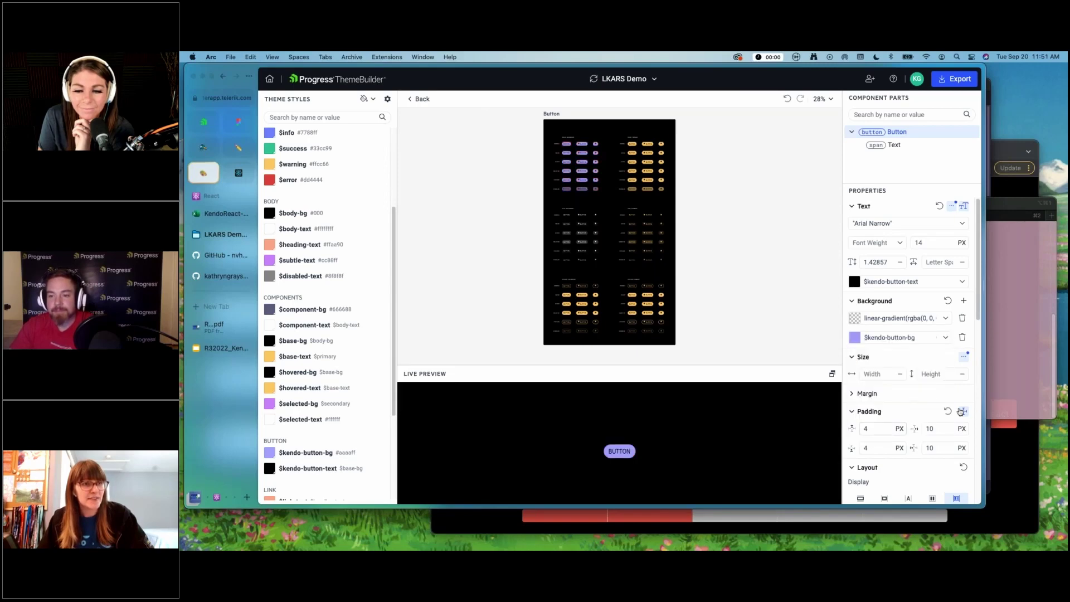
Set the Button's border radius to 40 px
scroll(908, 334, down, 4)
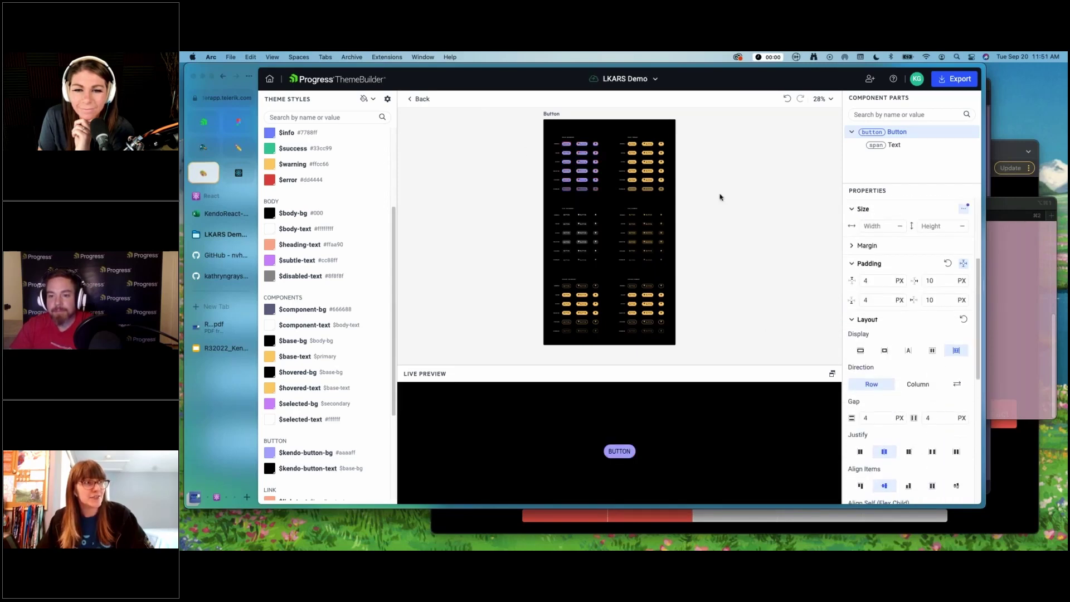
scroll(864, 366, down, 5)
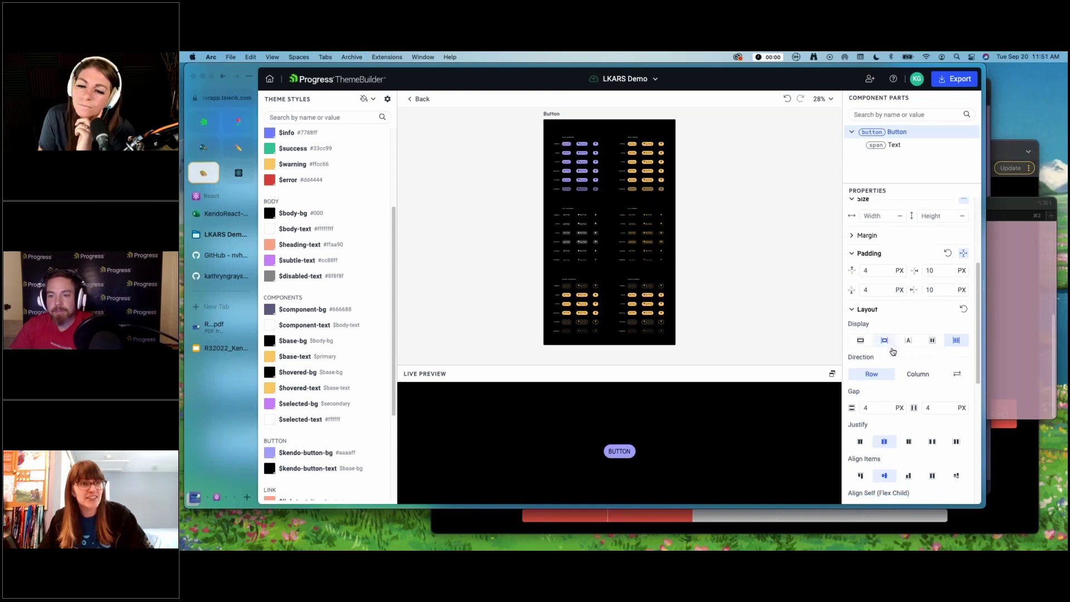
scroll(911, 346, down, 3)
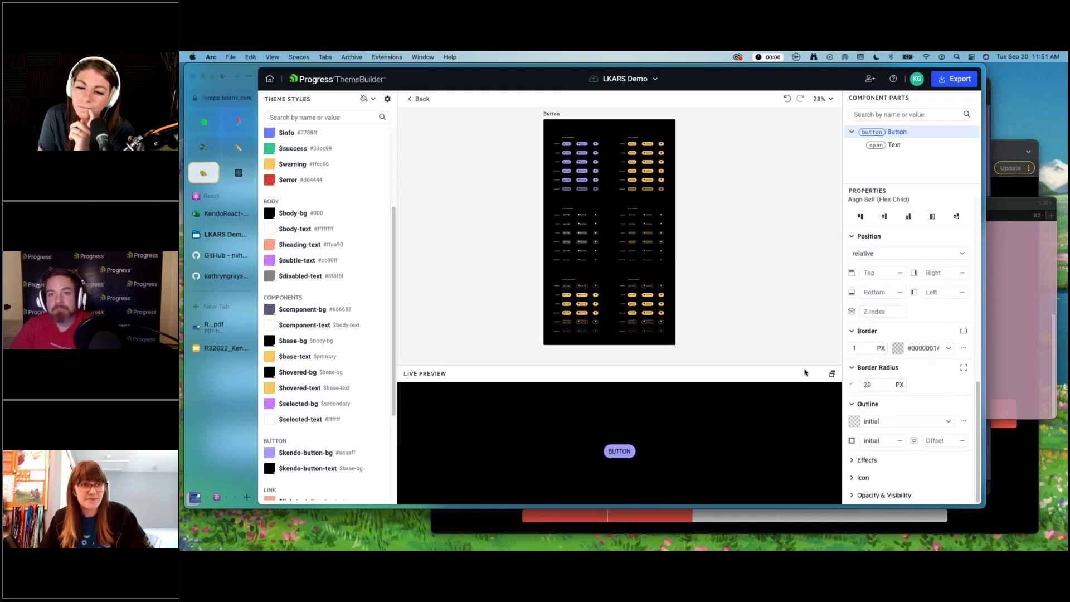
click(865, 385)
click(882, 384)
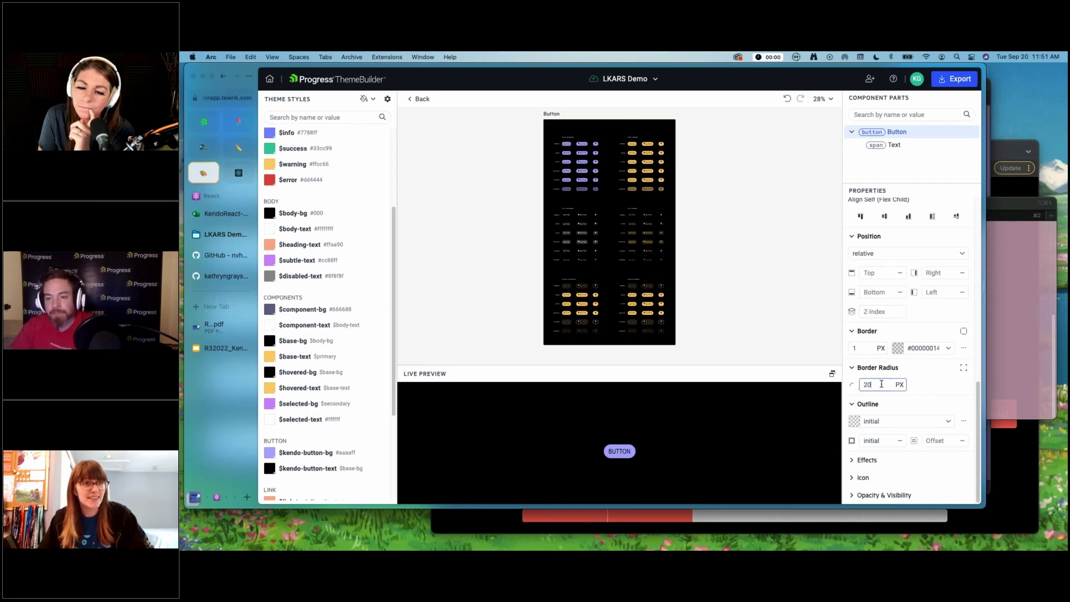
key(BackSpace)
key(BackSpace)
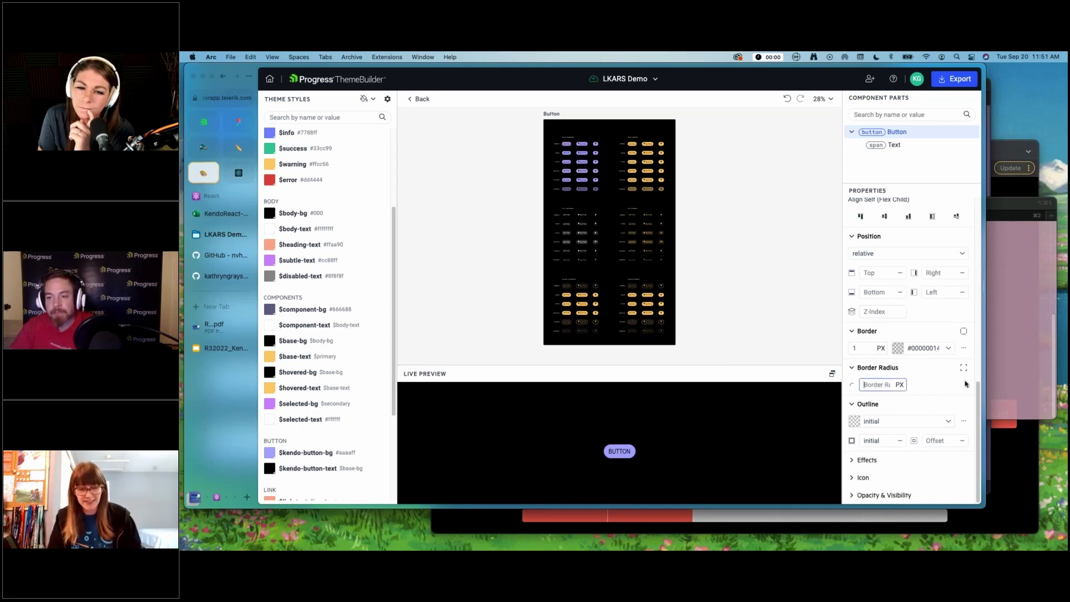
text(40)
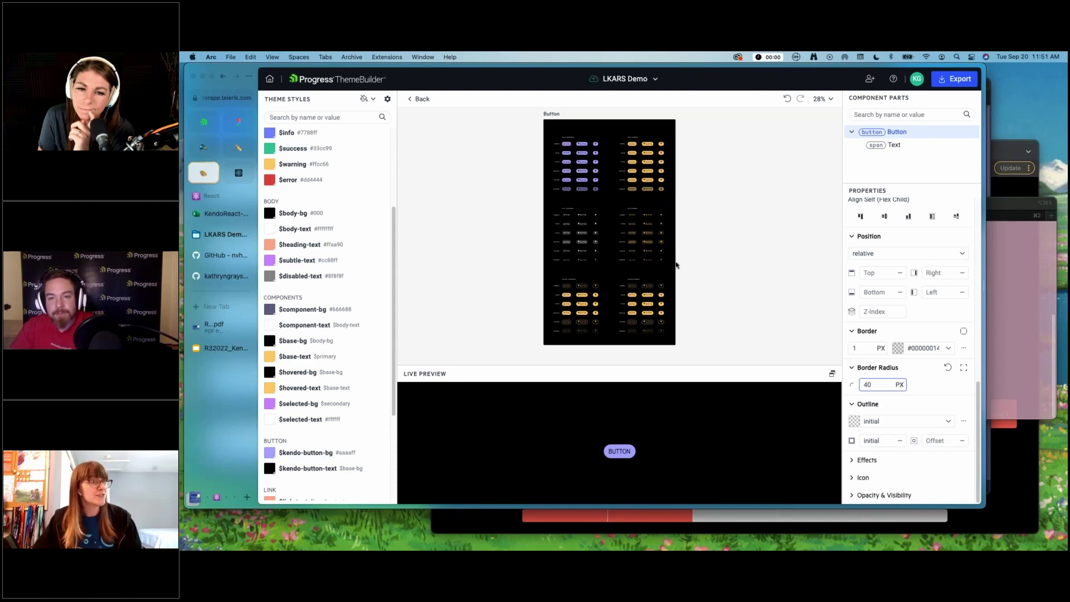
Set the Button's border radius to 0 px and return to the component overview
drag(878, 384, 831, 386)
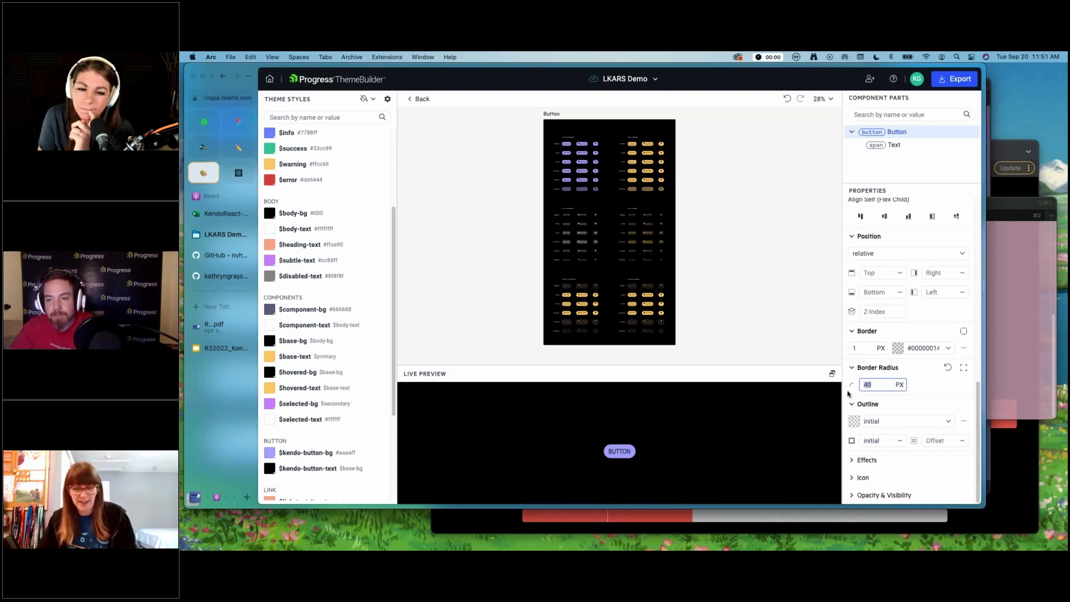
text(0)
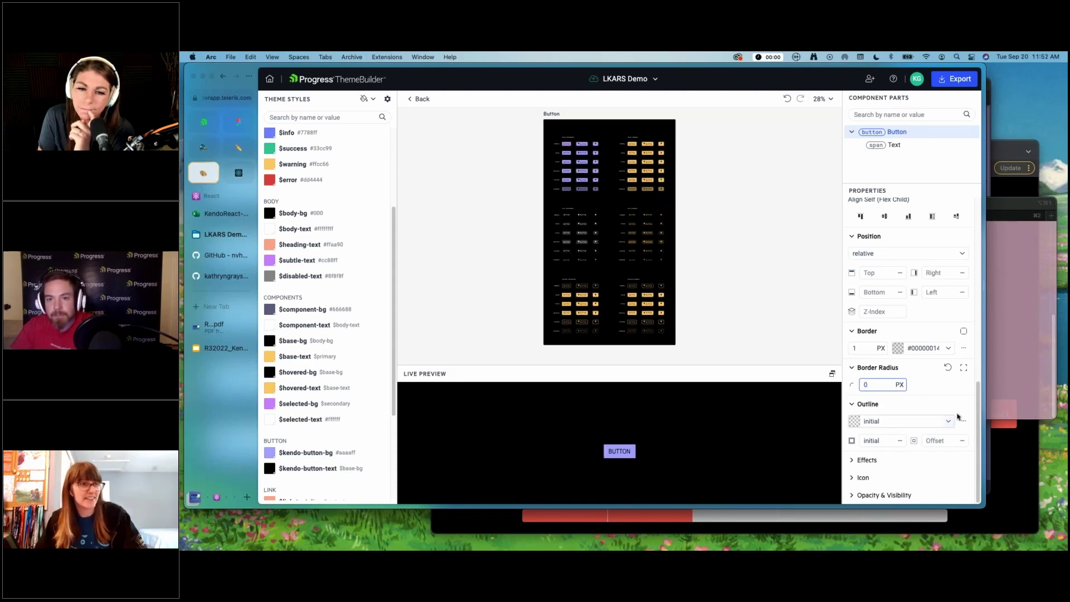
click(819, 345)
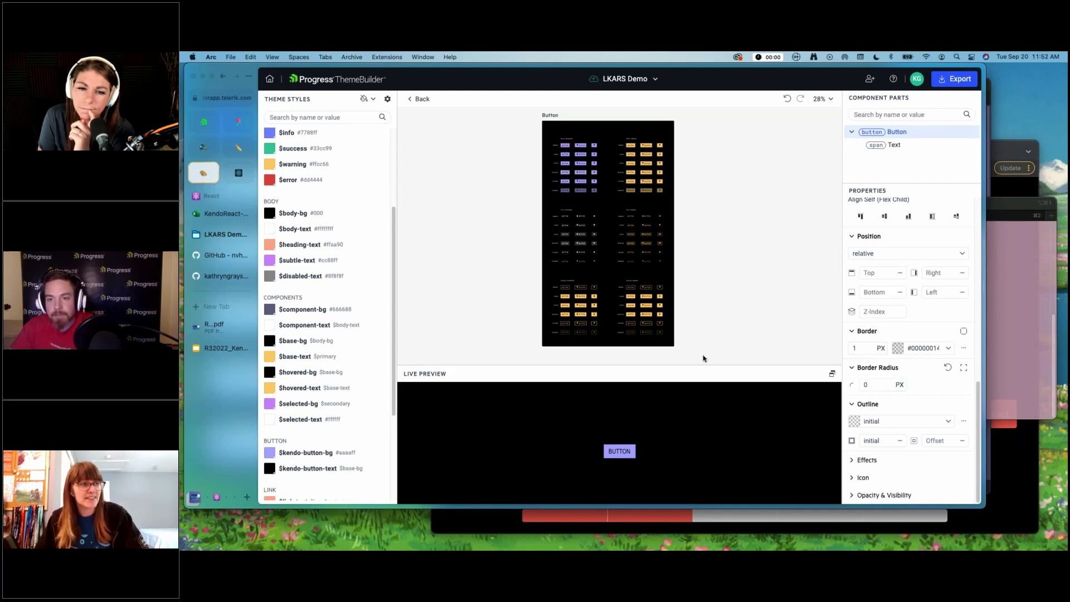
click(419, 99)
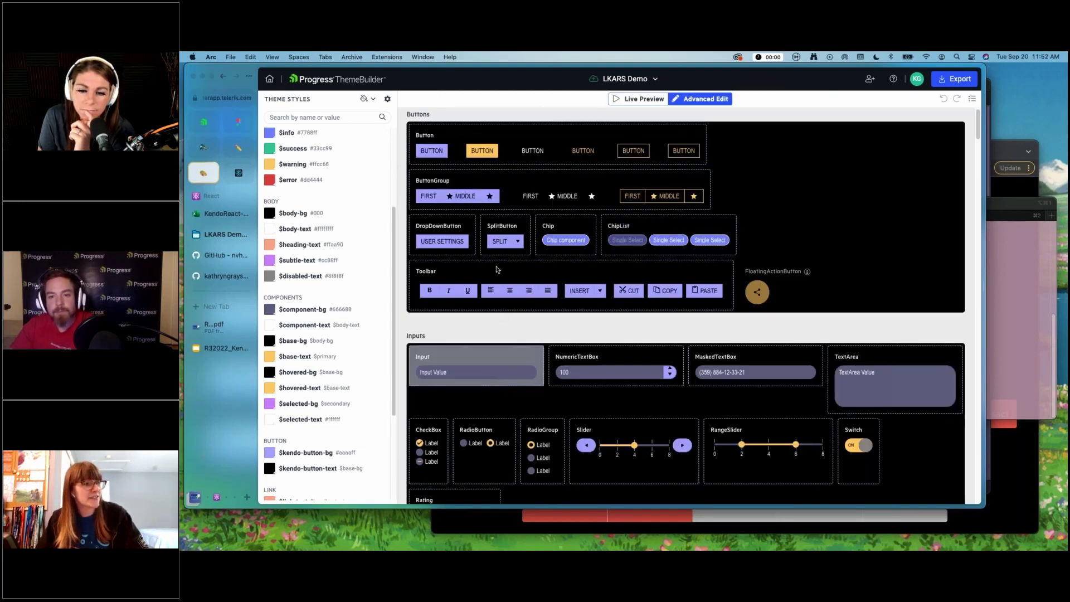
Reopen the Button for detailed editing and reset its border radius to the theme's original value
click(474, 149)
scroll(891, 390, down, 5)
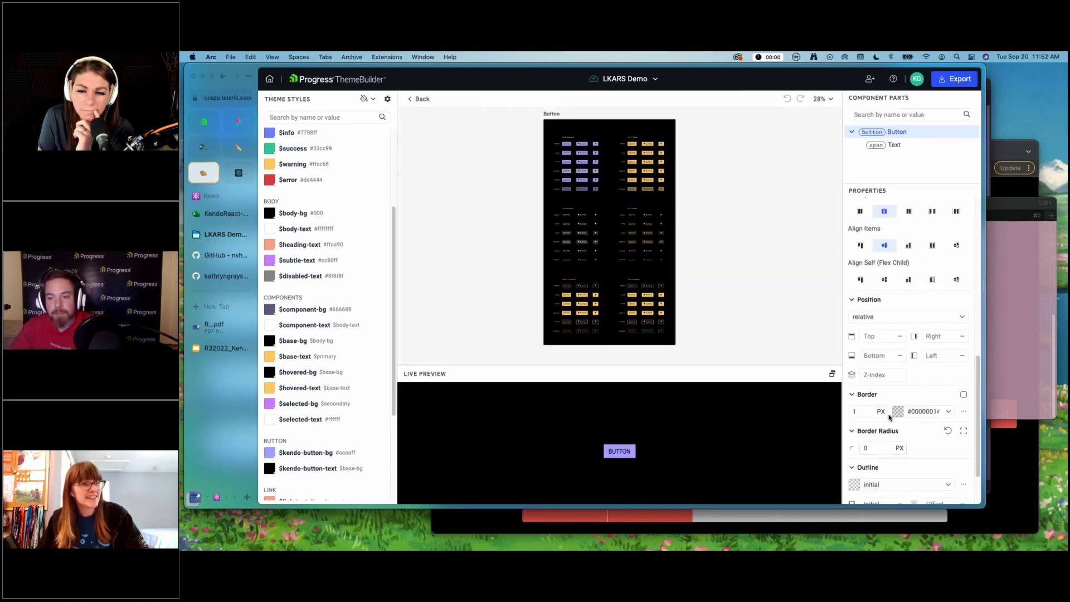
scroll(902, 390, down, 2)
click(947, 367)
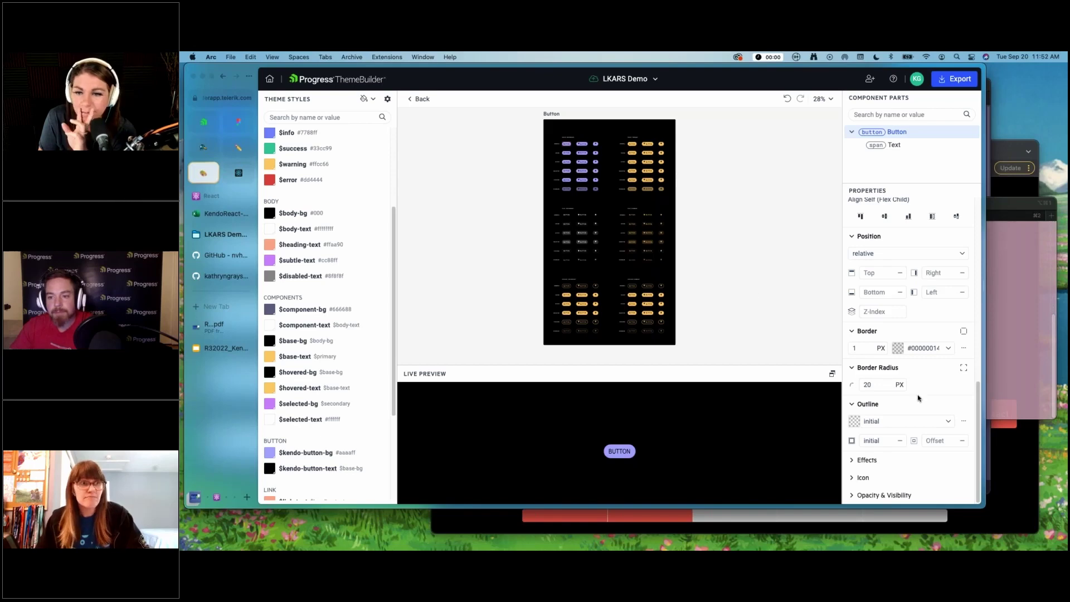
Set the Button's border radius to 0 px once more and reset it again
click(876, 384)
drag(876, 384, 866, 390)
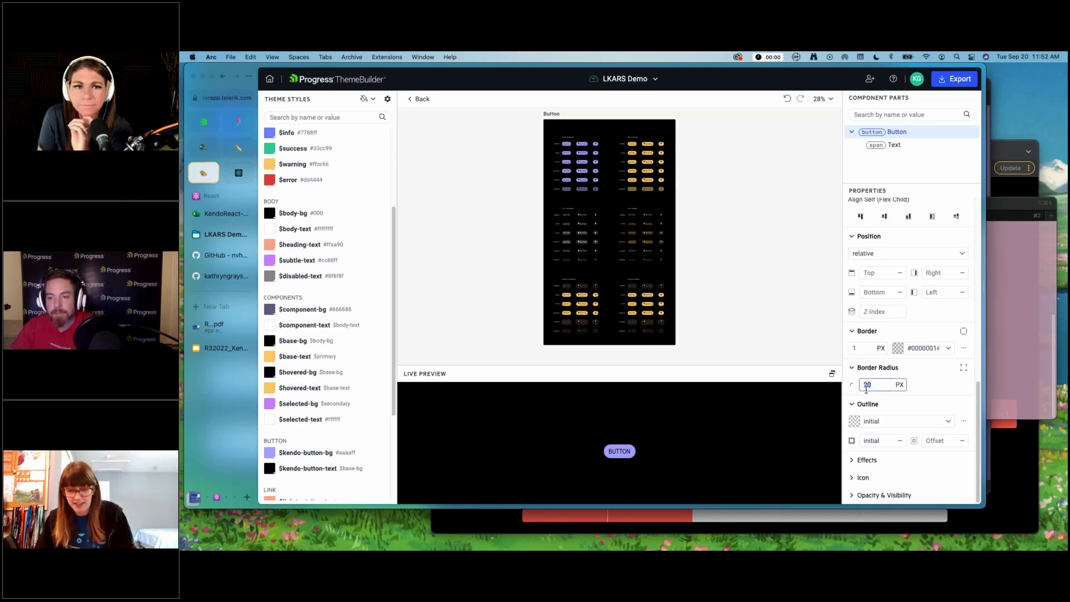
text(0)
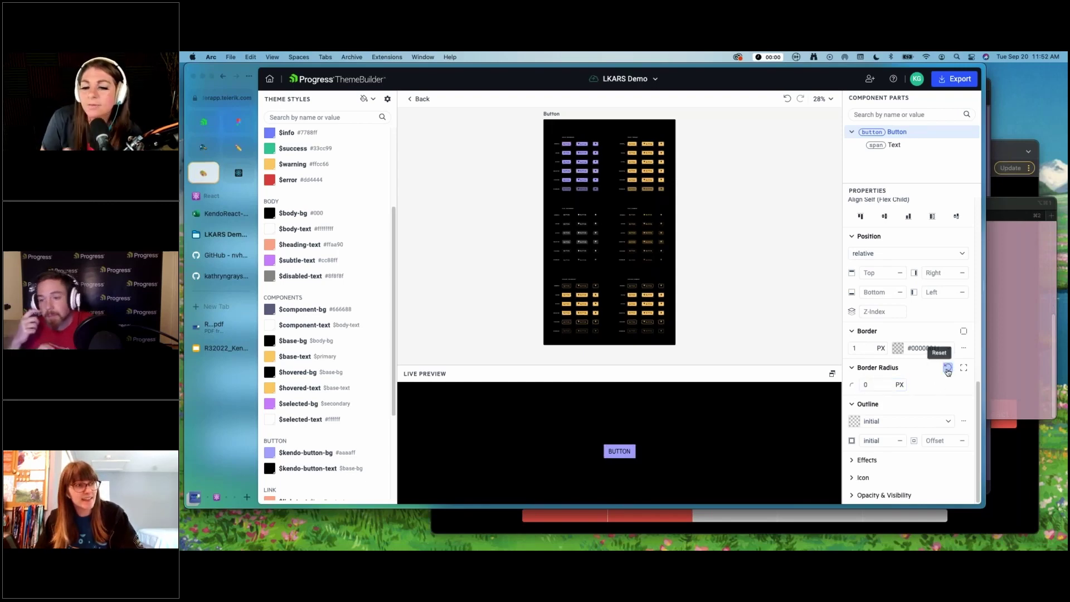
click(947, 369)
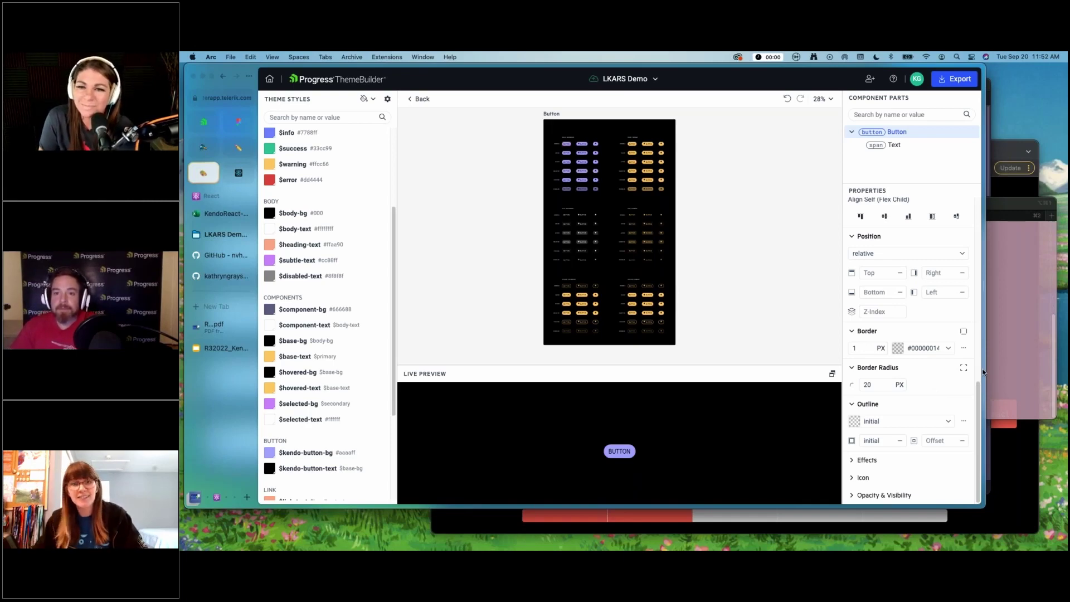
Leave the Button editor, show the components in Live Preview mode and toggle the Switch component repeatedly, leaving it off
scroll(913, 256, up, 10)
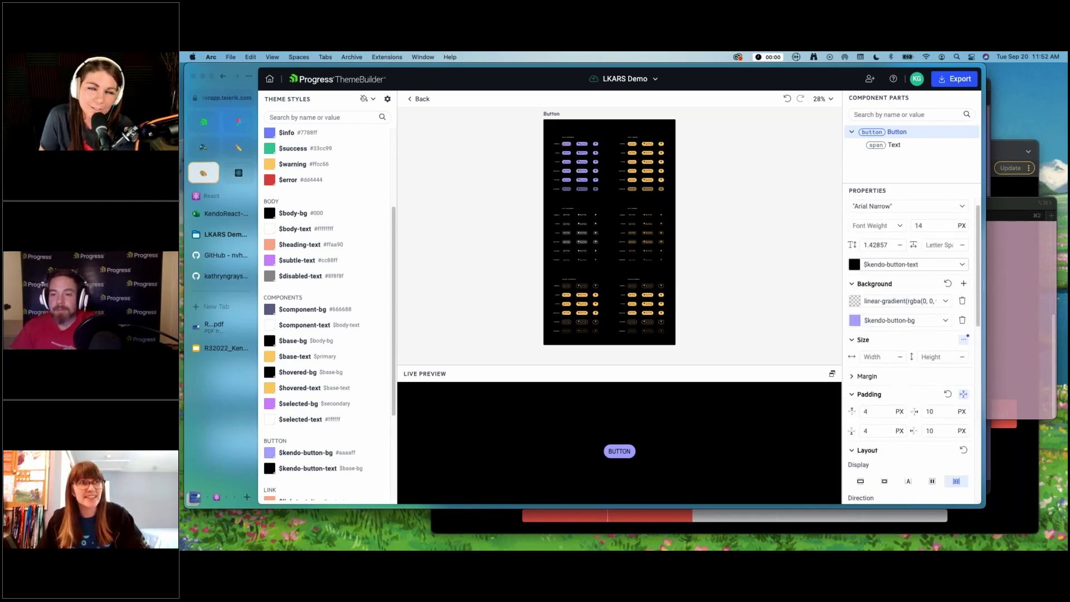
scroll(927, 256, up, 2)
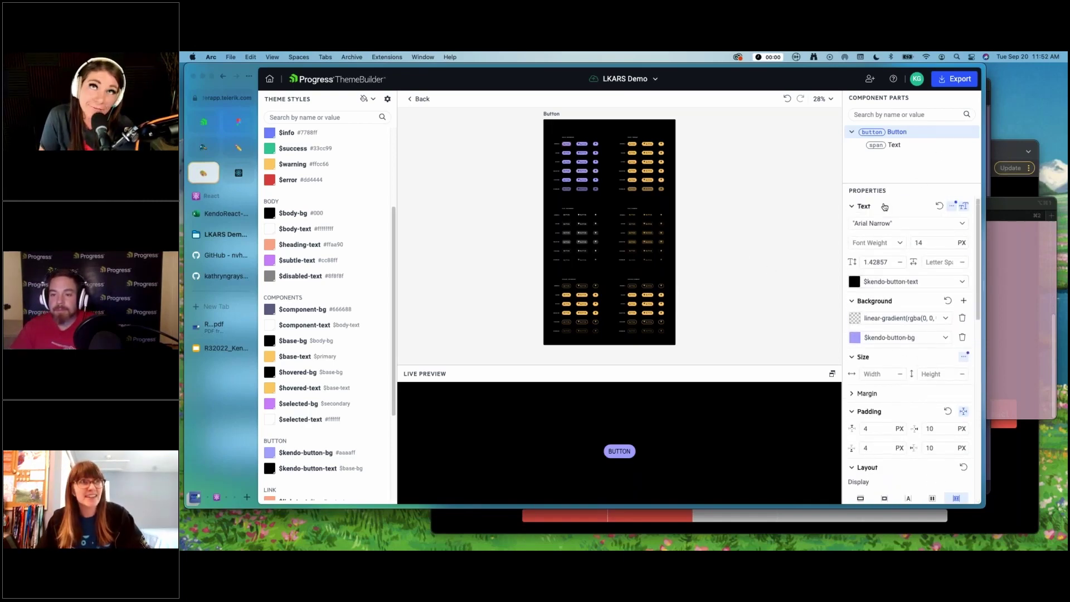
click(421, 99)
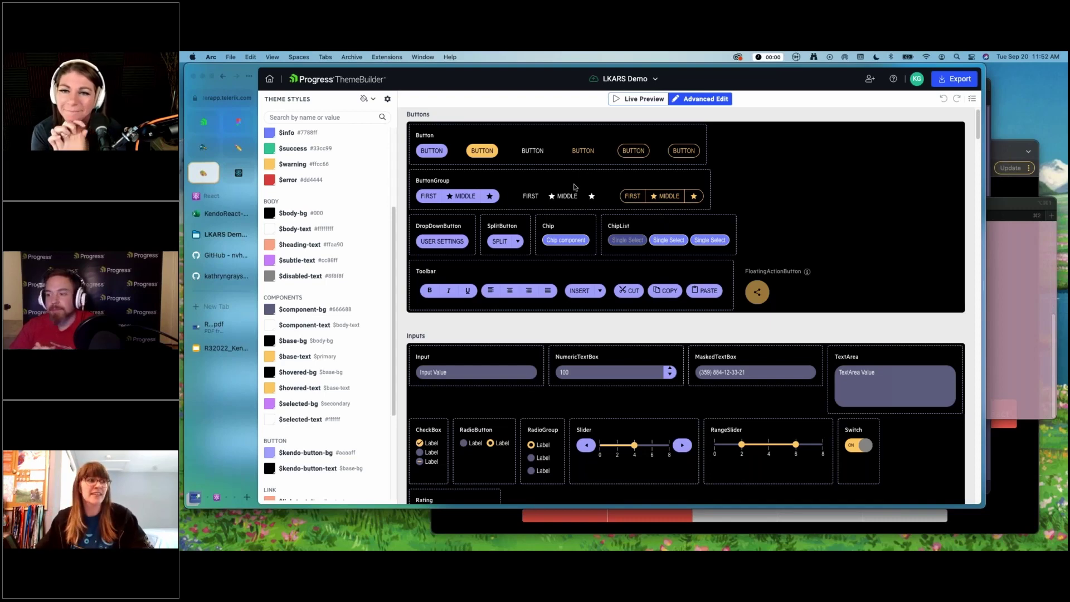
click(645, 100)
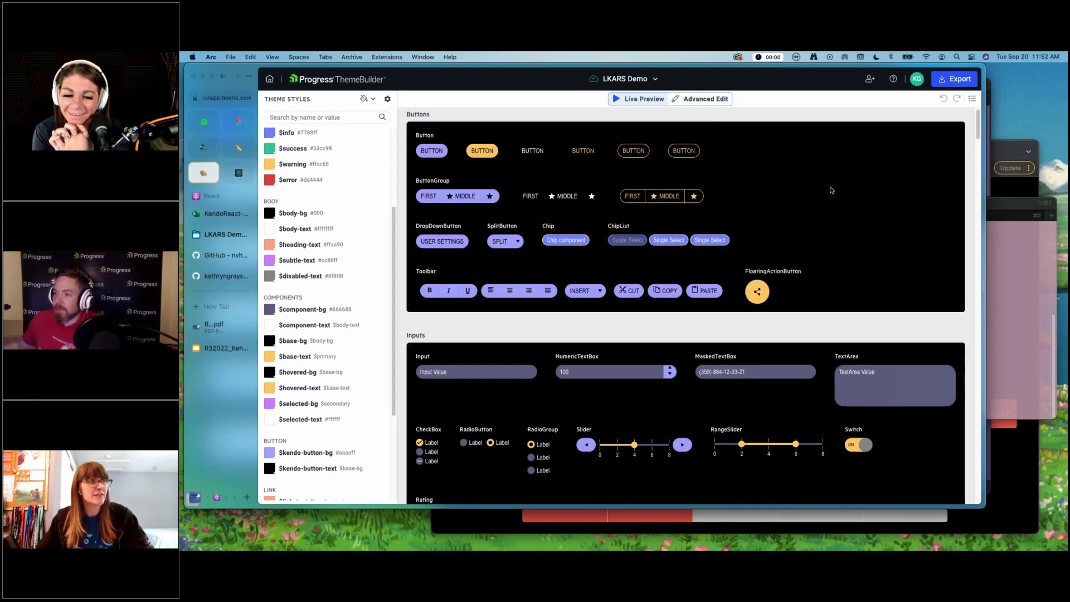
click(859, 445)
click(861, 445)
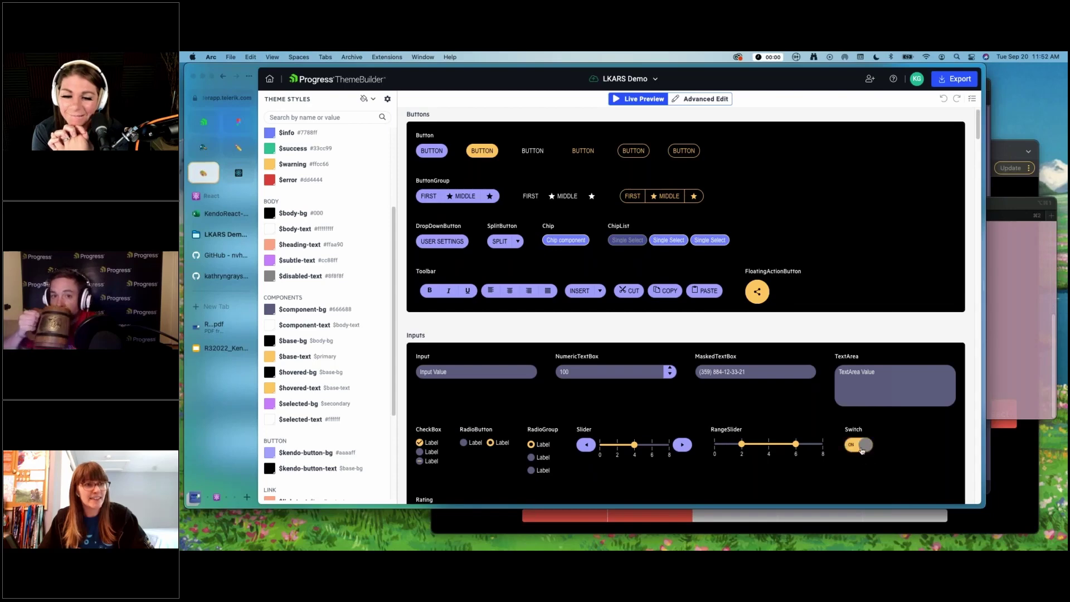
click(861, 445)
click(860, 445)
click(861, 445)
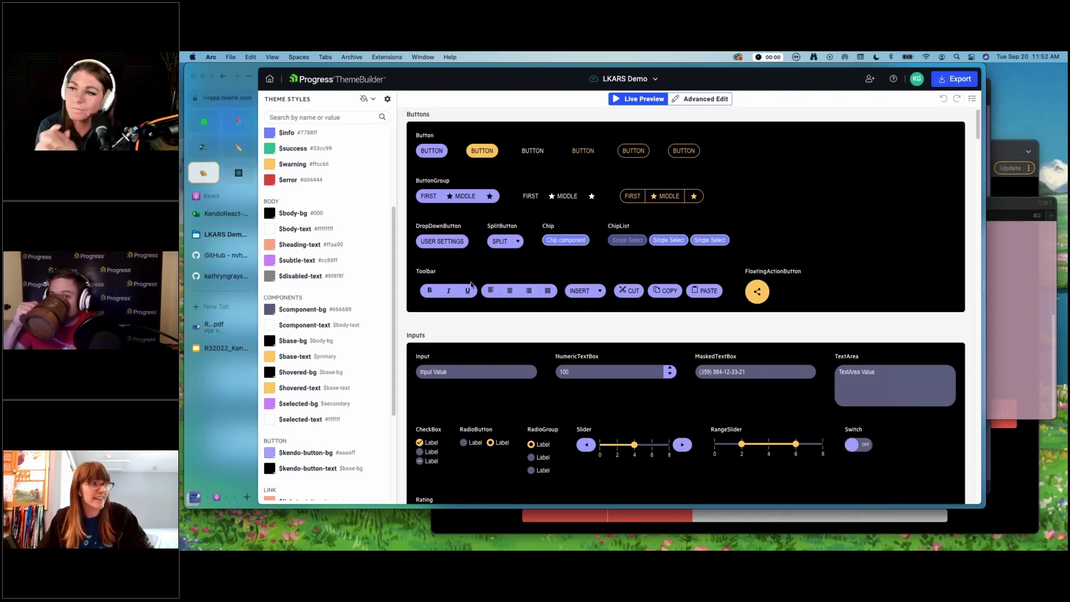
Try the NumericTextBox by stepping its value up and back down, and lower the Slider to 2
click(670, 369)
scroll(661, 362, down, 2)
click(670, 304)
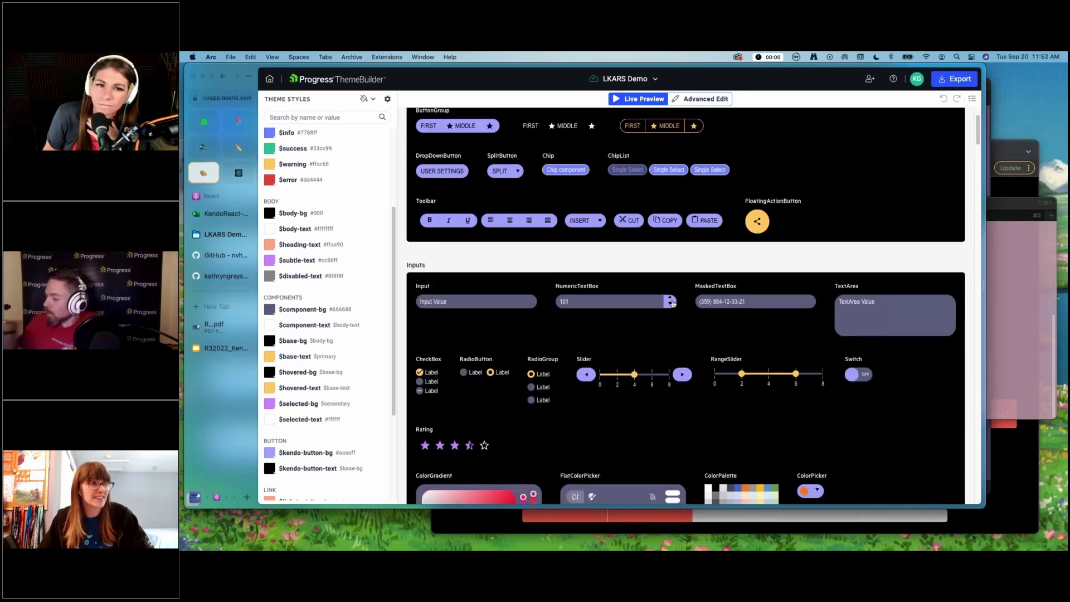
click(587, 374)
click(589, 374)
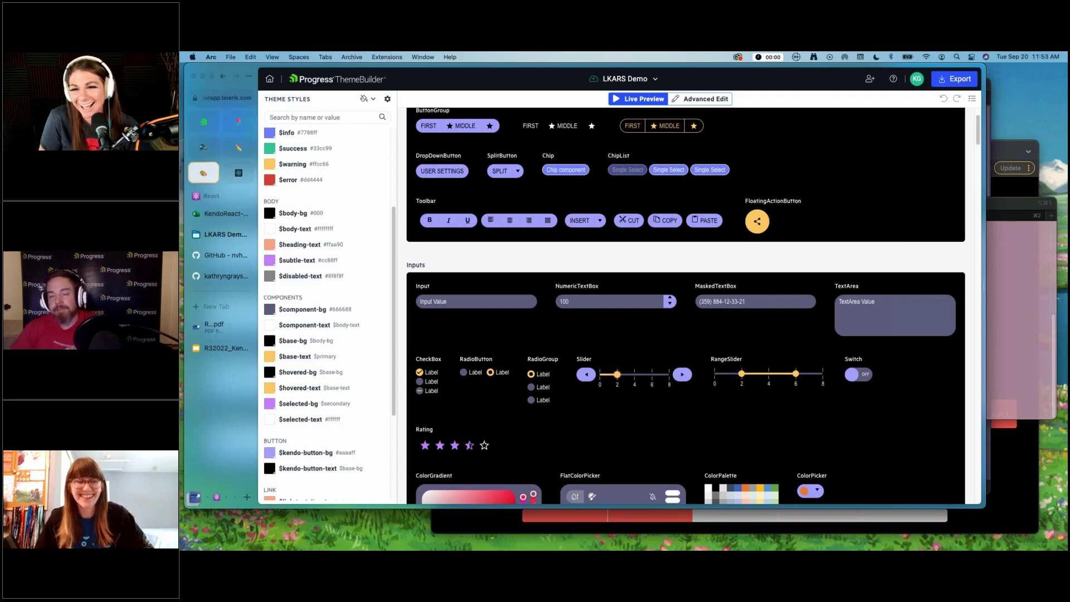
scroll(707, 300, down, 10)
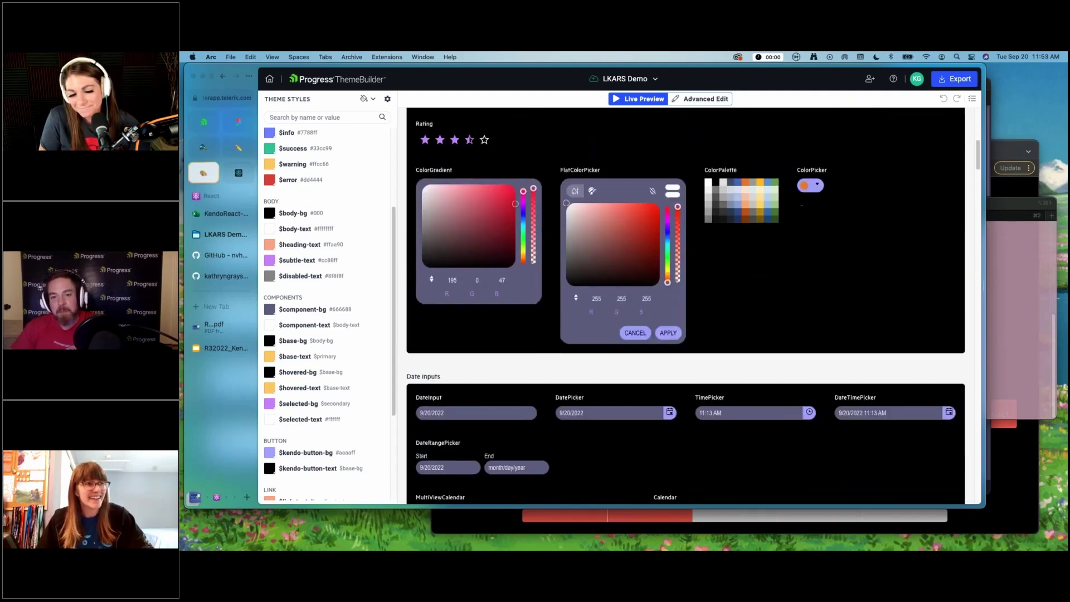
Open the sharing options of the LKARS Demo project and close them without inviting anyone
scroll(686, 305, down, 5)
scroll(686, 306, up, 12)
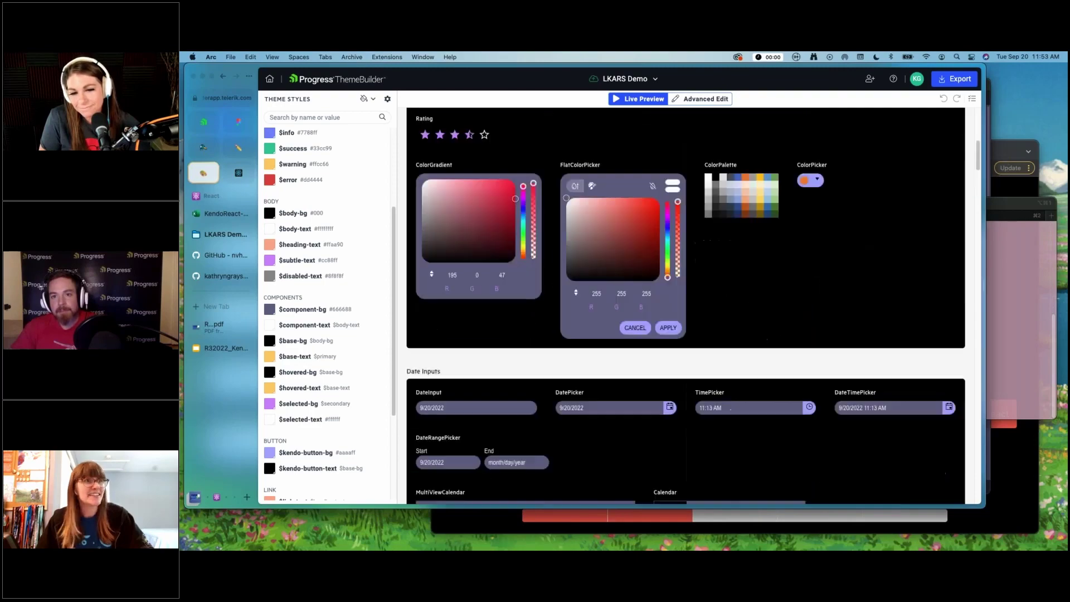
scroll(669, 262, up, 1)
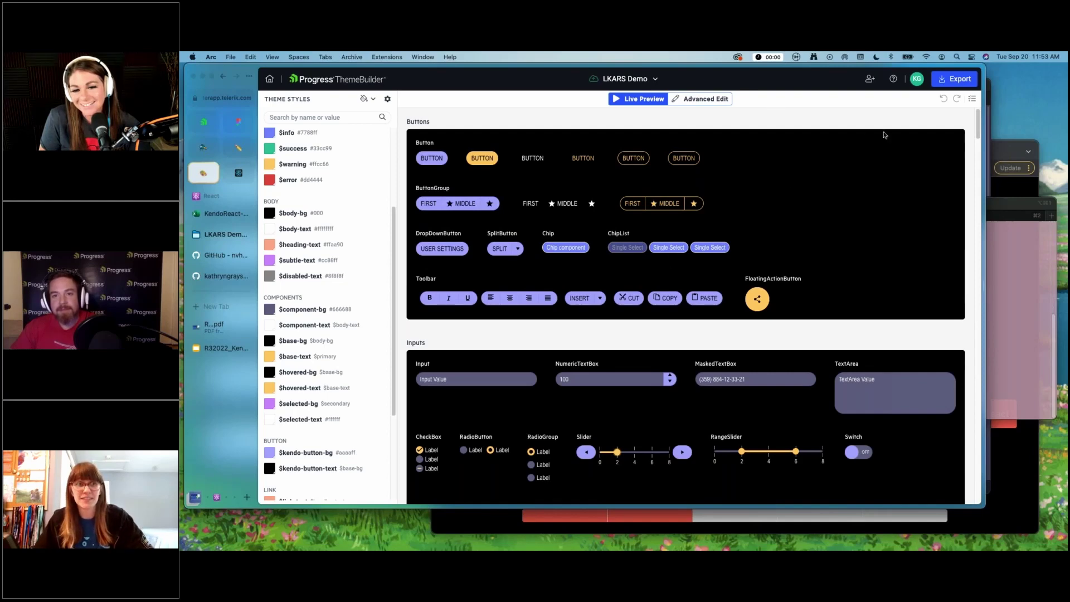
click(869, 79)
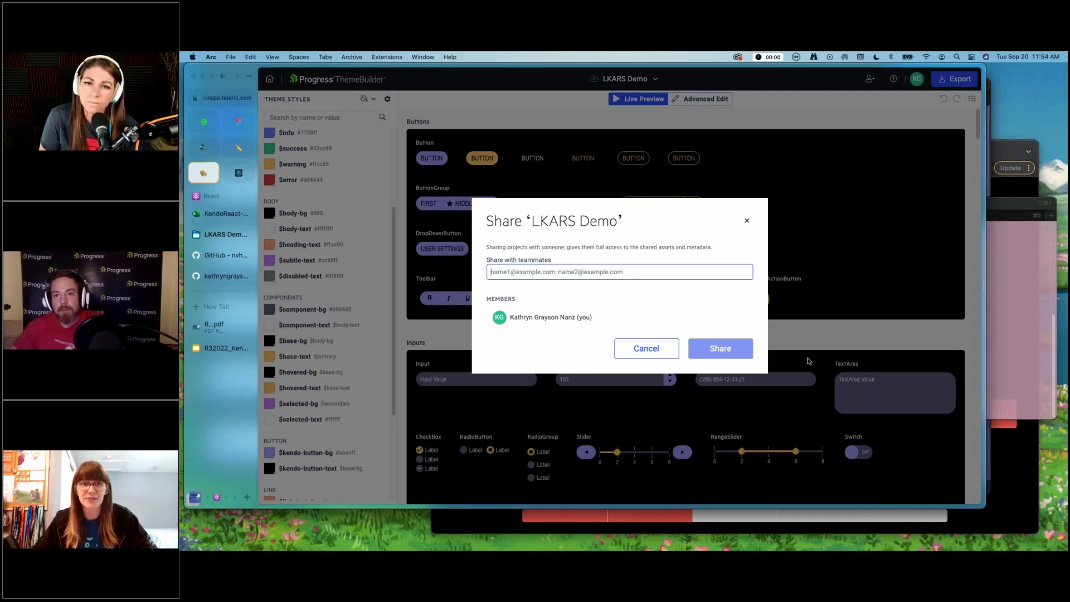
click(746, 221)
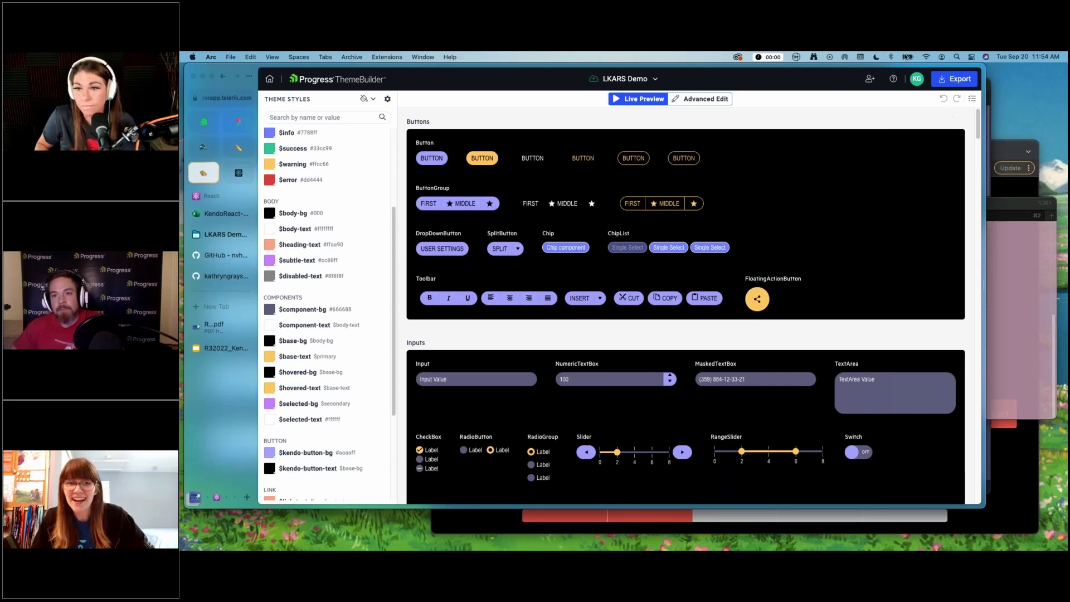
Export the LKARS Demo theme and place the downloaded zip archive on the desktop
click(968, 81)
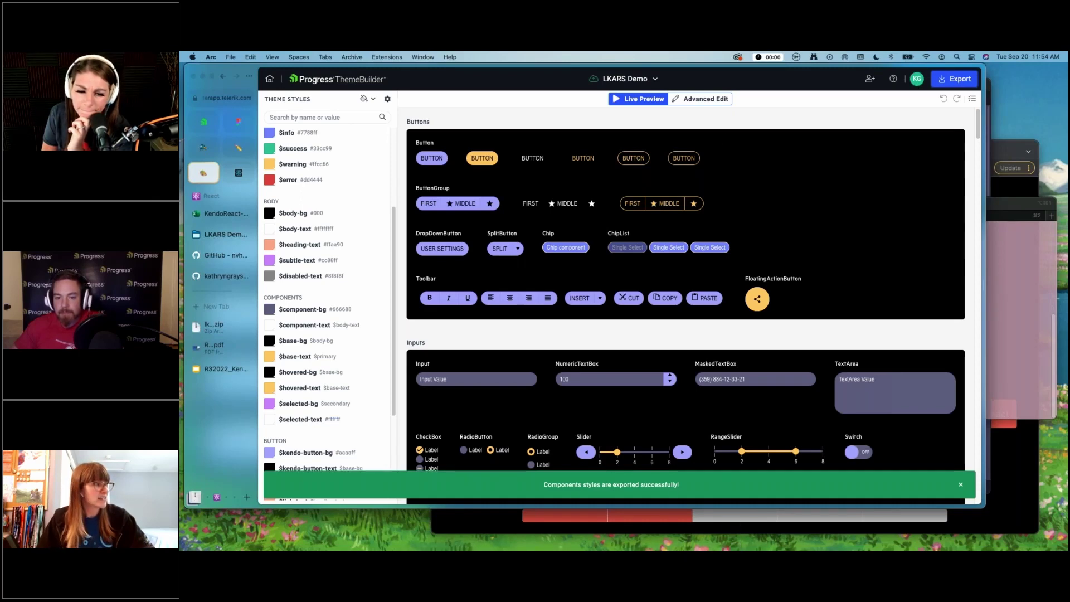
mouse_move(212, 332)
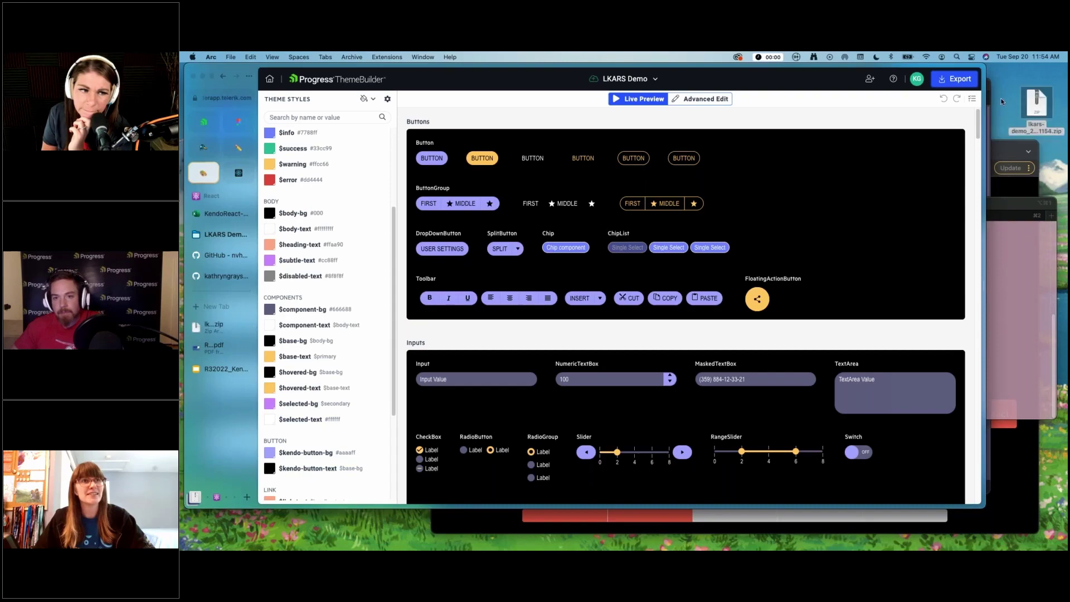
Minimize the ThemeBuilder and slide deck windows, then bring the localhost:3000 React app in Chrome forward and reposition its window
click(203, 76)
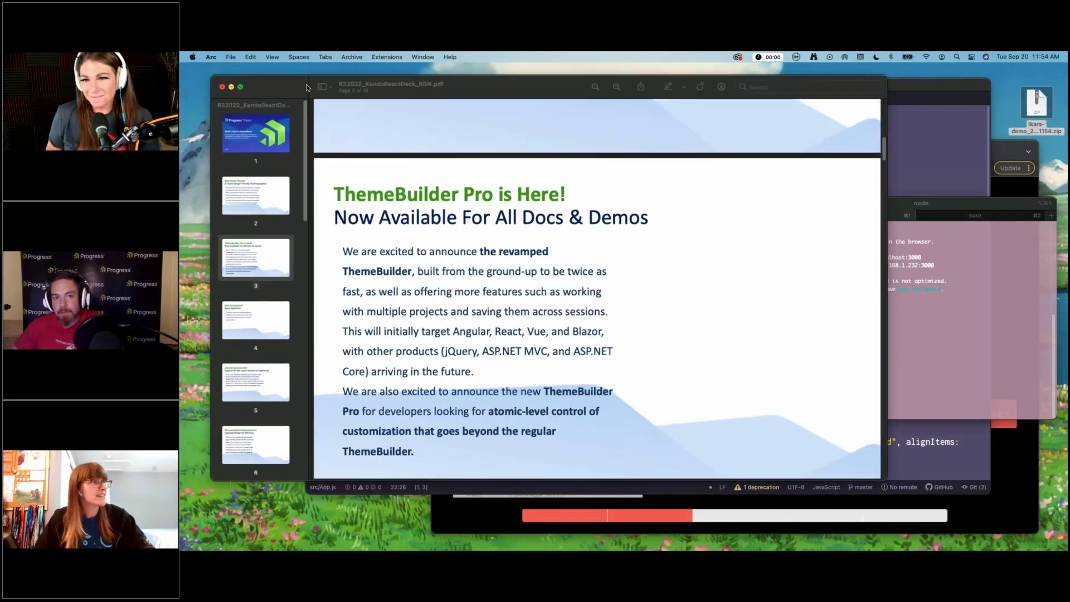
click(230, 87)
key(super+Tab)
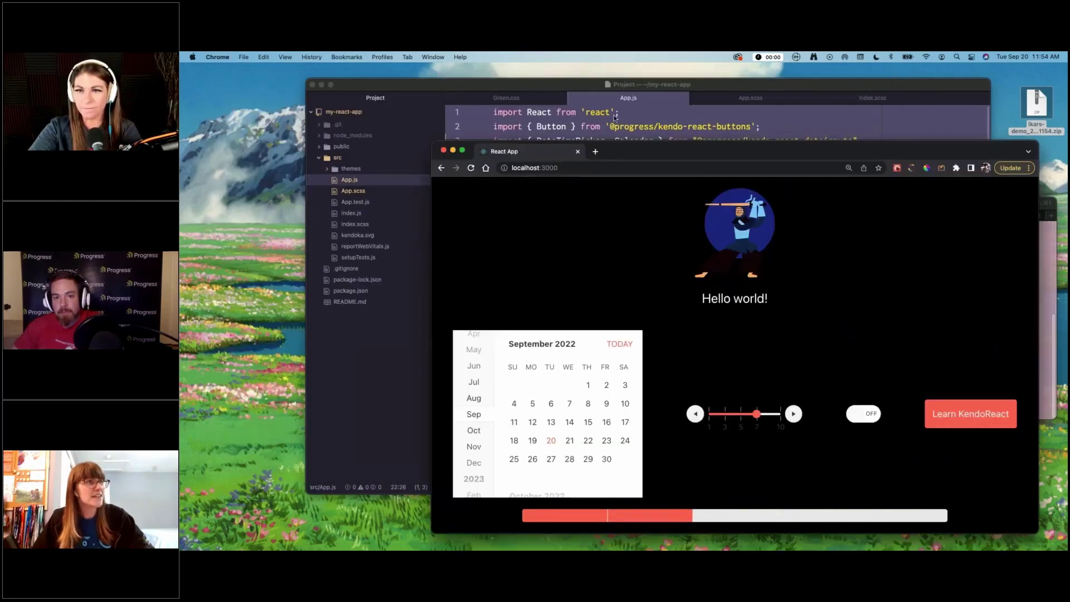
drag(704, 144, 507, 149)
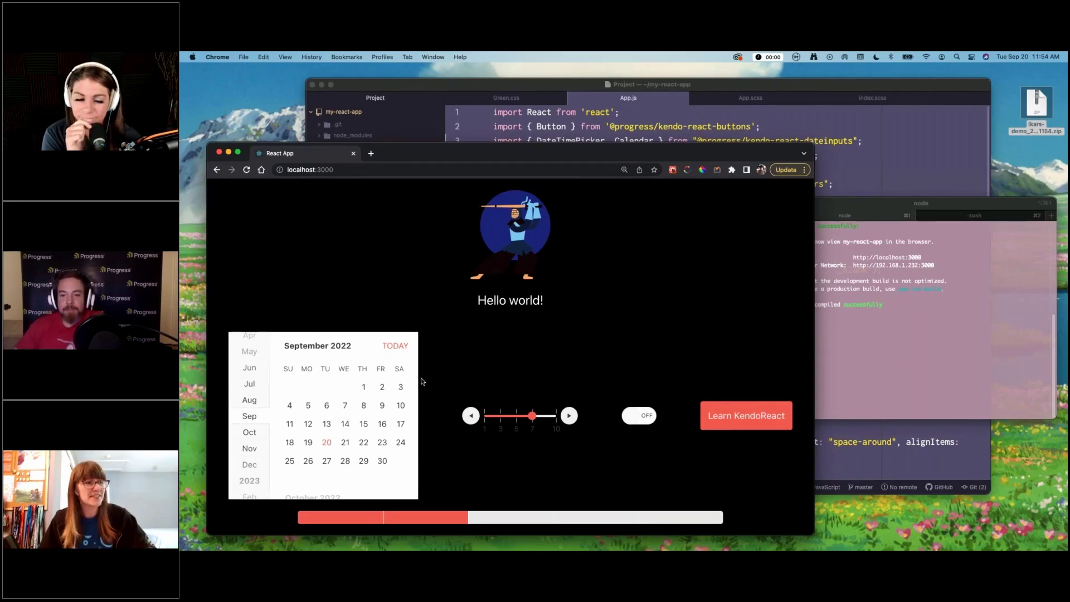
Extract the exported zip on the desktop, open the resulting folder in Finder and move its window beside the React app
double_click(1037, 103)
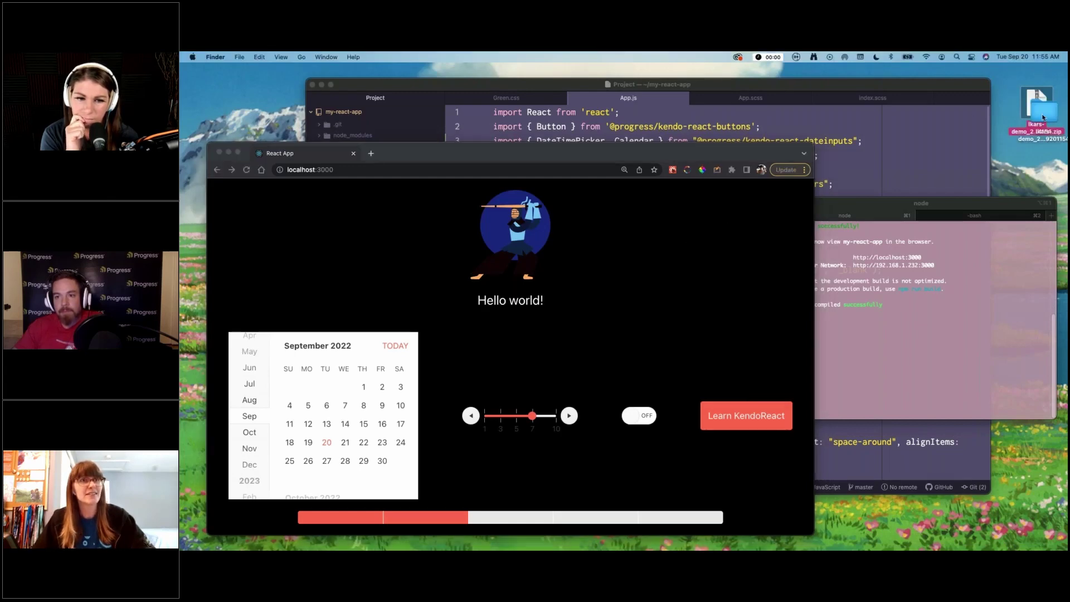
click(1042, 117)
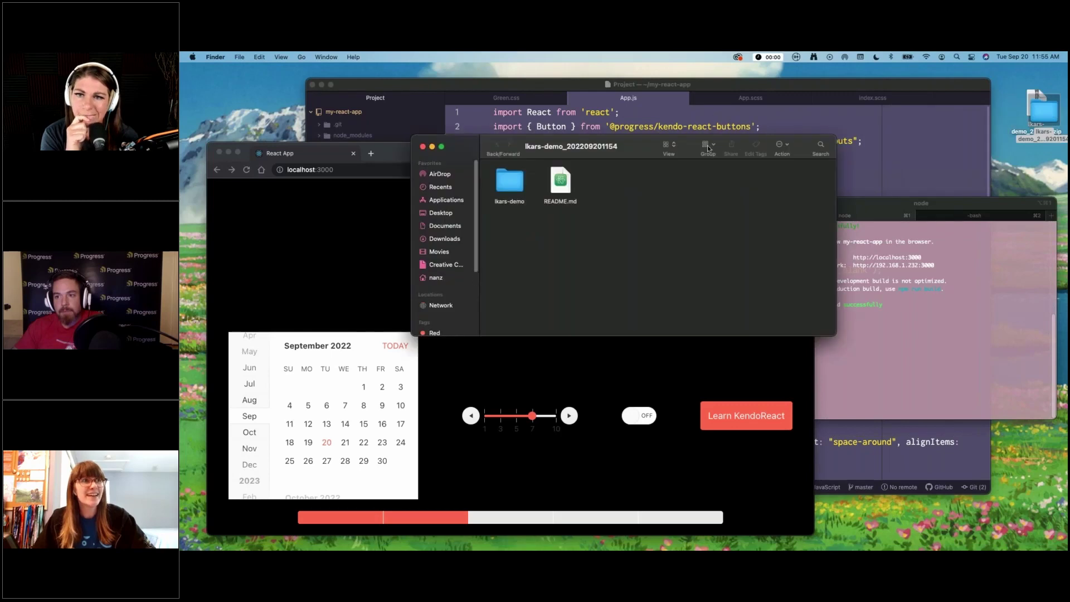
drag(580, 128, 797, 181)
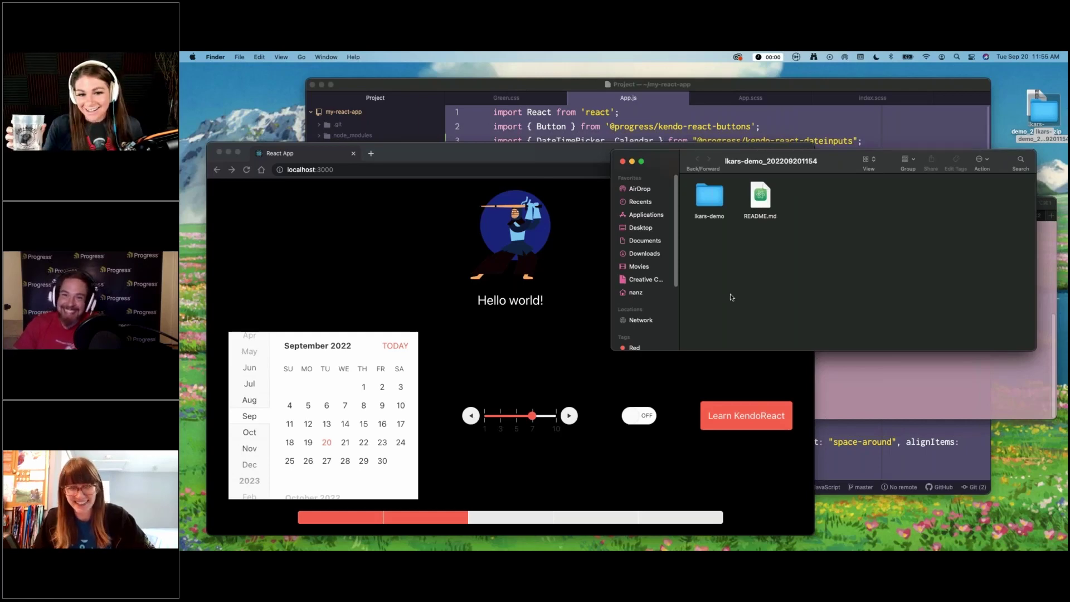
Navigate through lkars-demo and dist to the scss folder of the exported theme
double_click(708, 201)
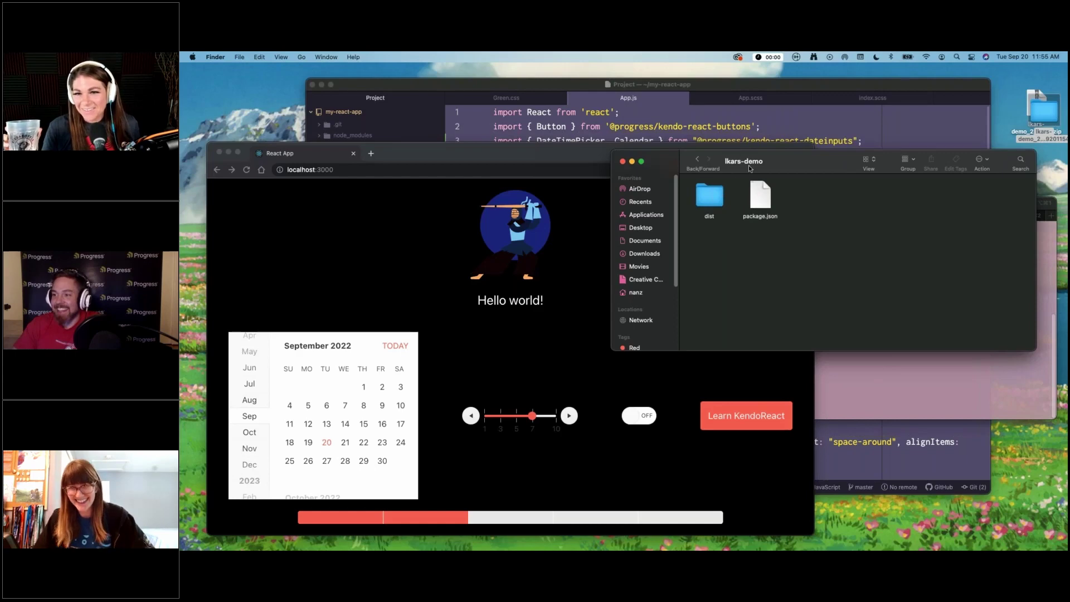
double_click(714, 194)
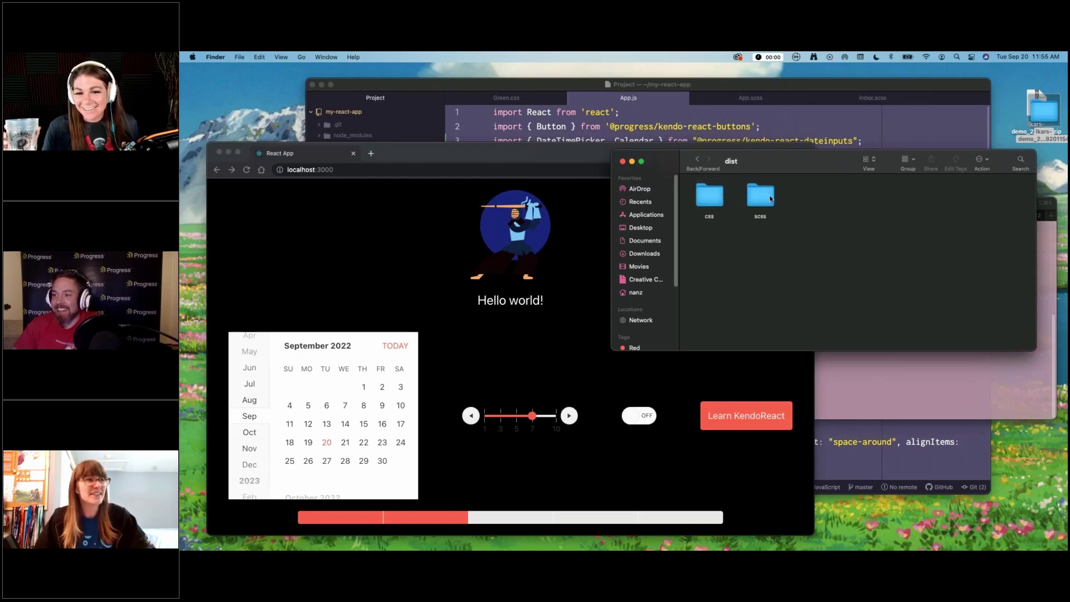
double_click(760, 196)
drag(703, 237, 891, 187)
click(903, 254)
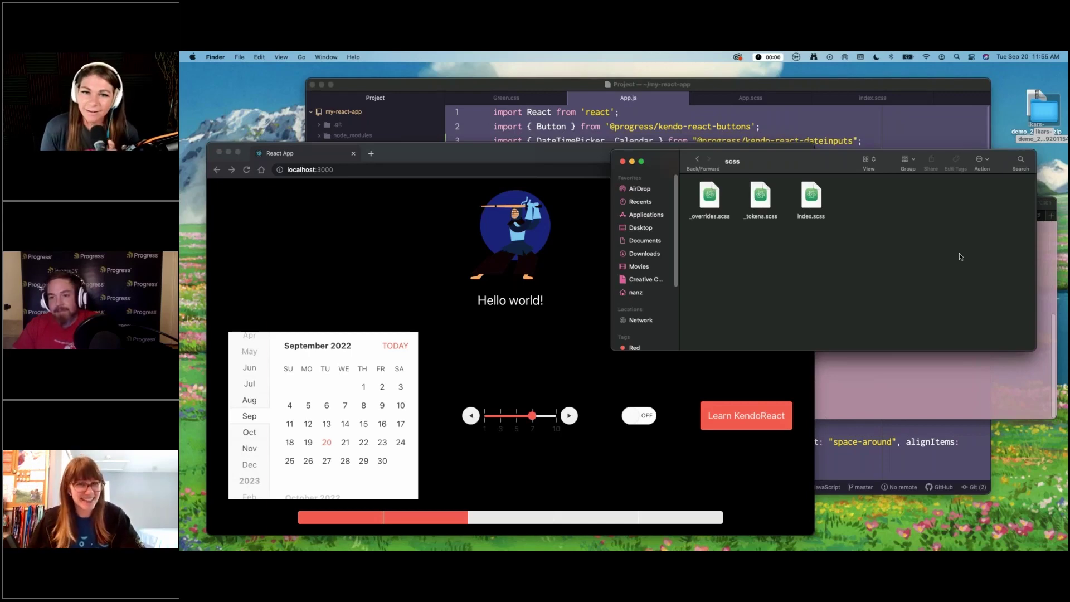
Bring the my-react-app project in Atom forward, reposition its window and return to the exported scss folder in Finder
click(761, 81)
drag(761, 83, 651, 75)
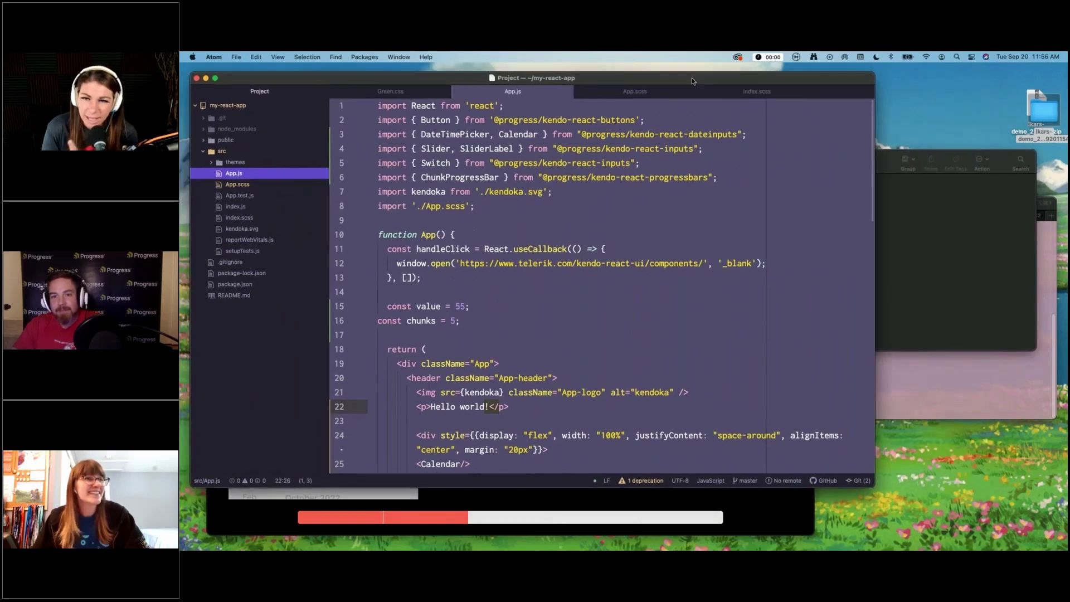
click(921, 220)
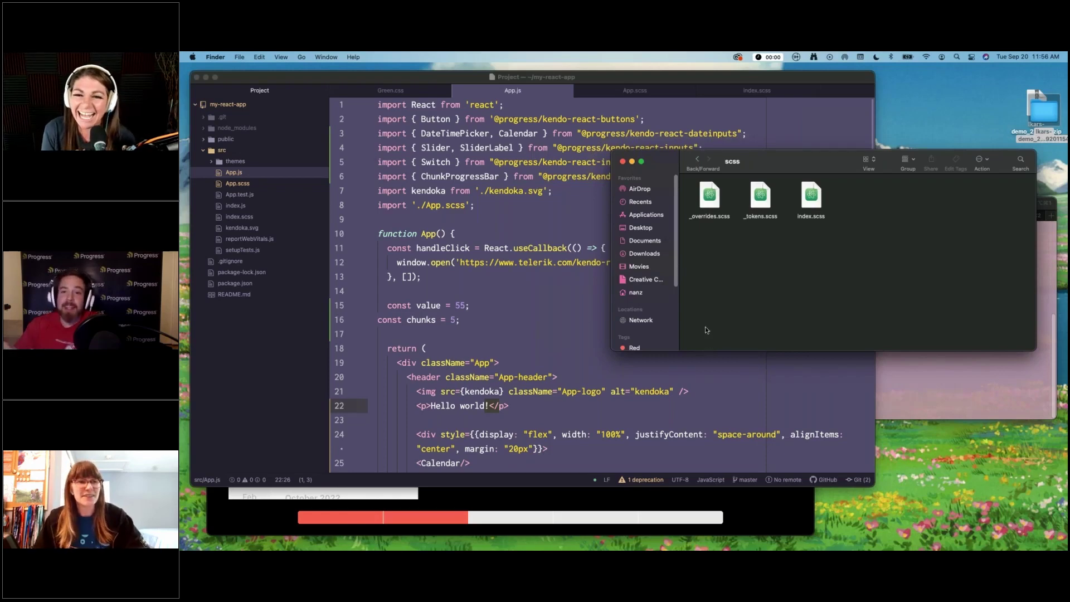
key(ctrl+Up)
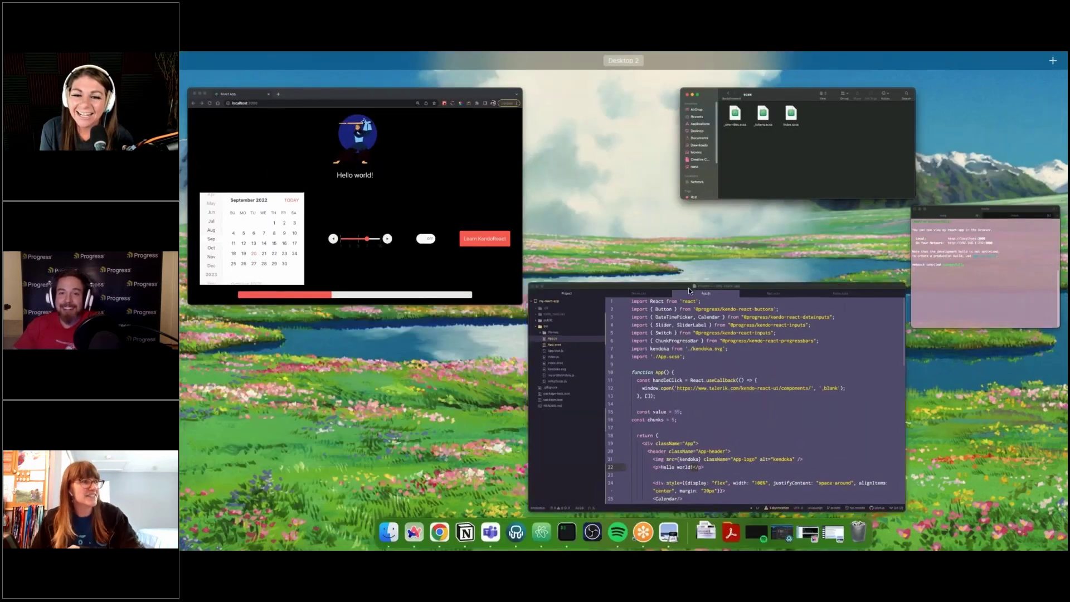
click(719, 445)
click(808, 536)
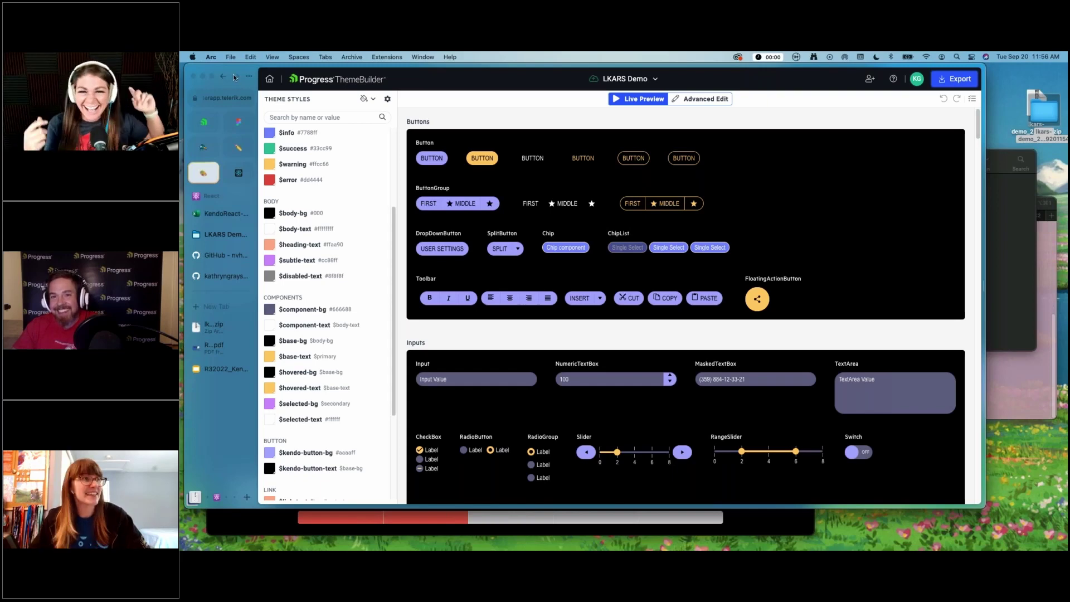
click(203, 76)
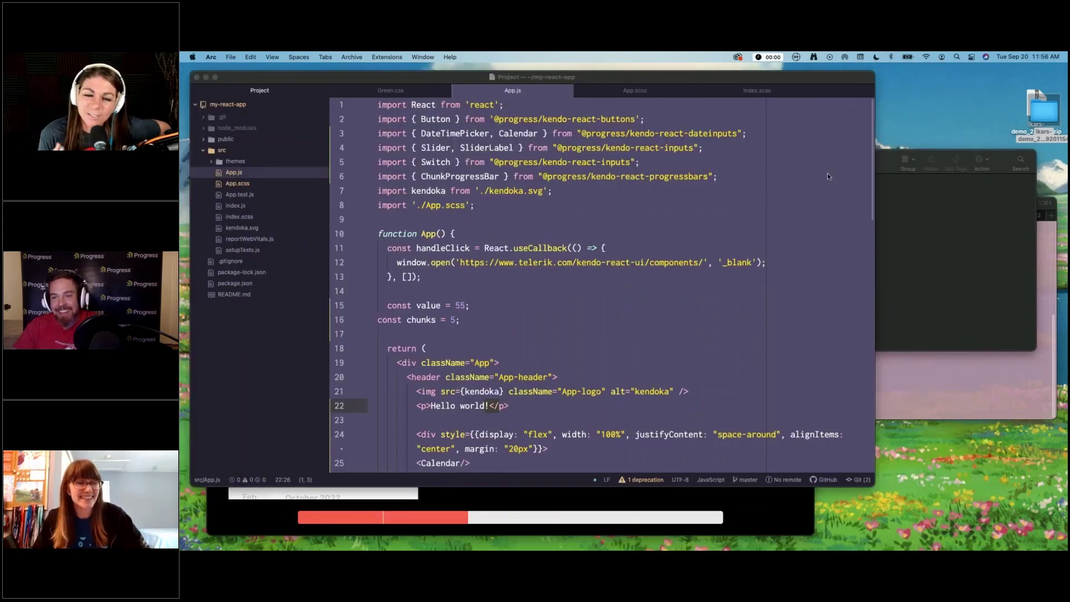
Copy _overrides.scss, _tokens.scss and index.scss from the exported scss folder into the project's src folder, replacing the existing index.scss
click(919, 250)
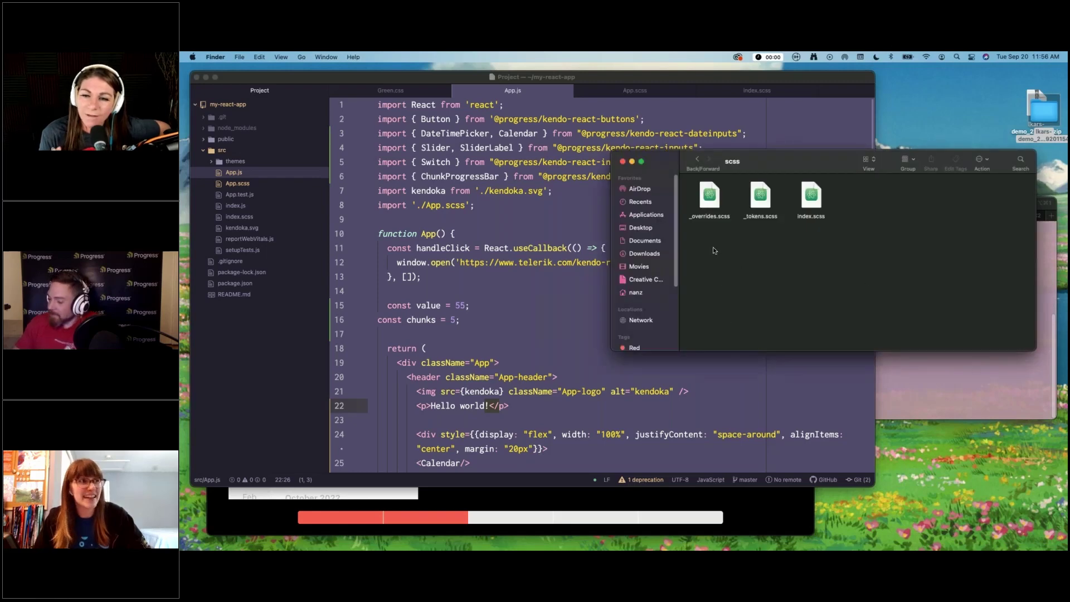
drag(713, 246, 861, 218)
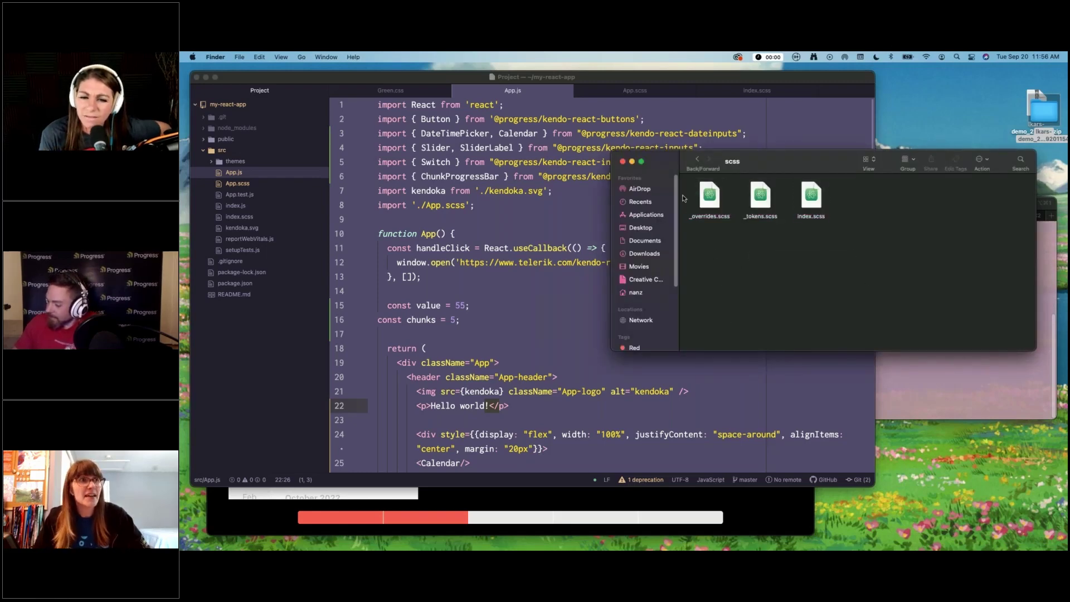
click(697, 160)
double_click(758, 196)
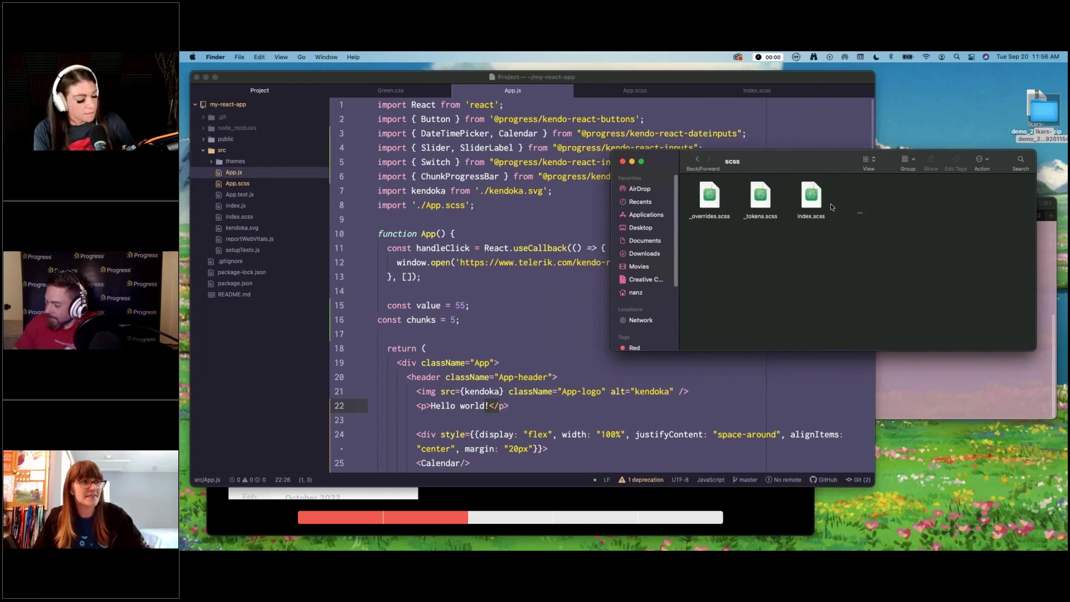
drag(861, 220, 240, 194)
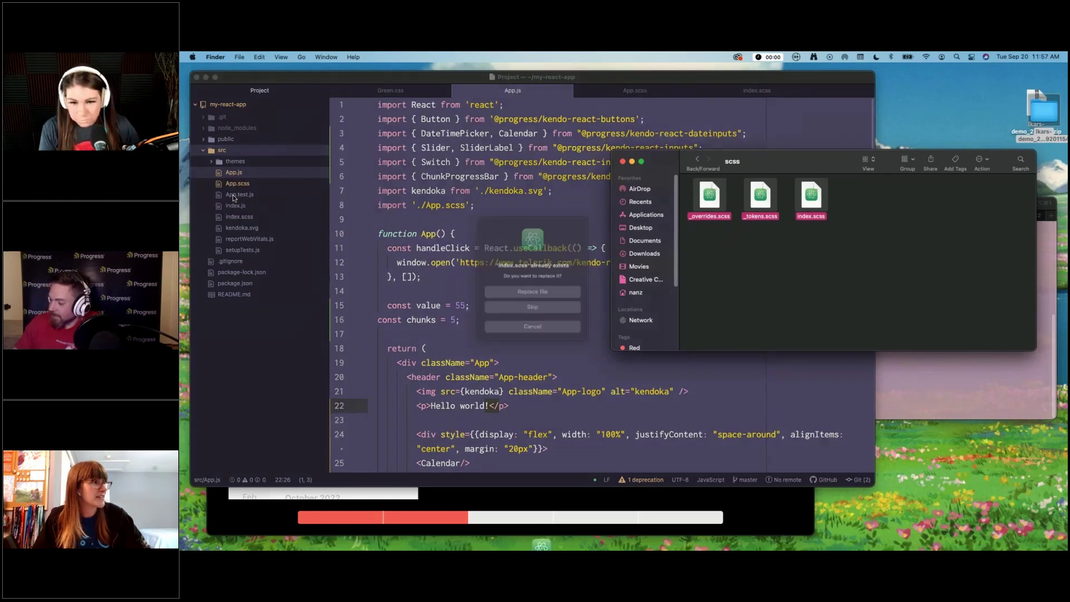
click(532, 293)
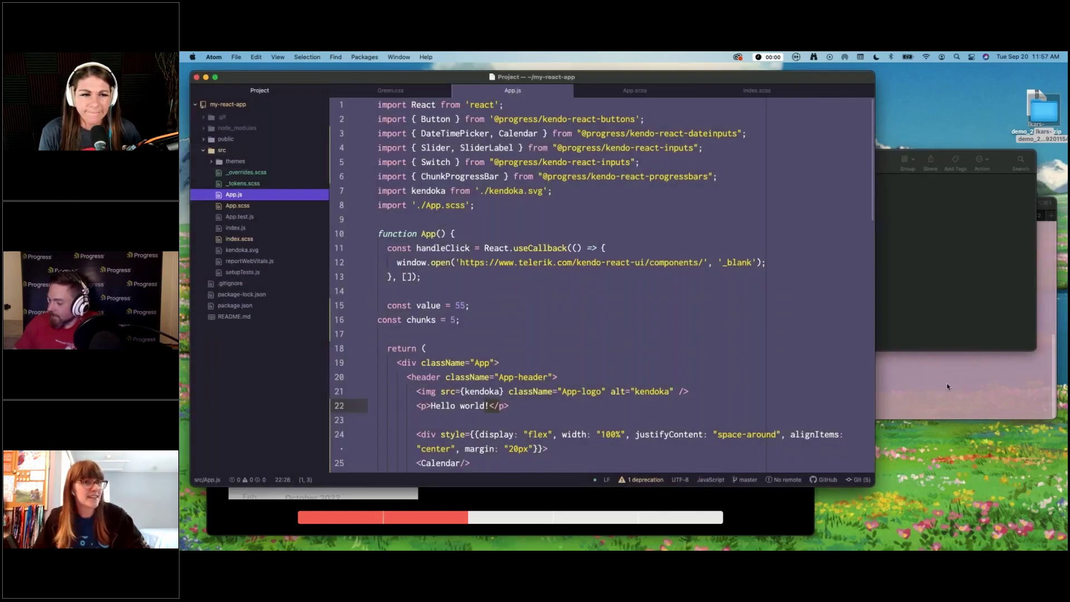
Check the terminal's compile output and the exported css folder, then return to the restyled React app in Chrome
click(897, 379)
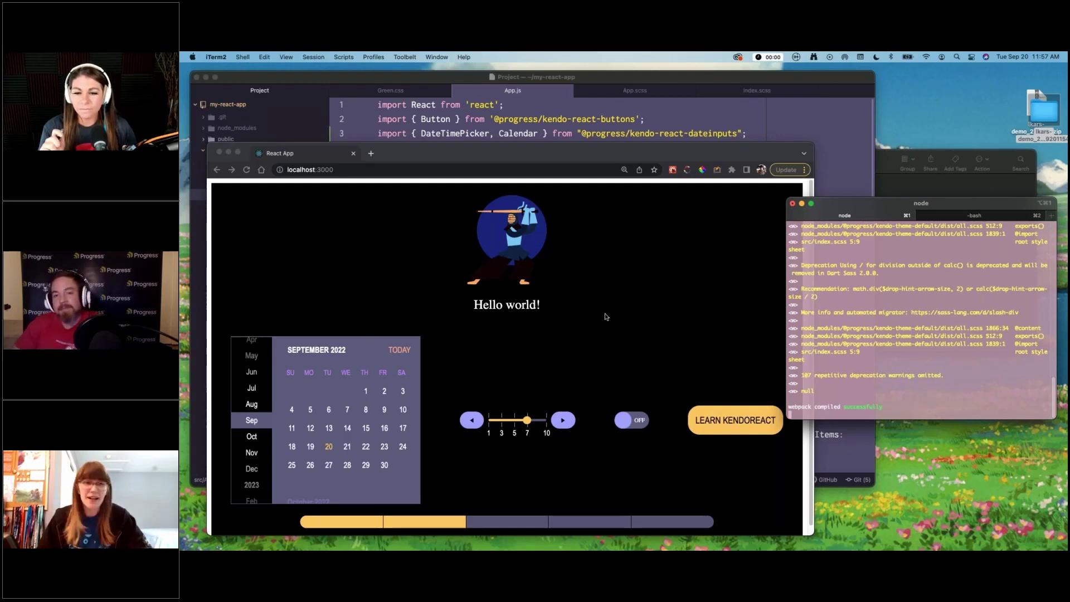
click(930, 190)
click(698, 160)
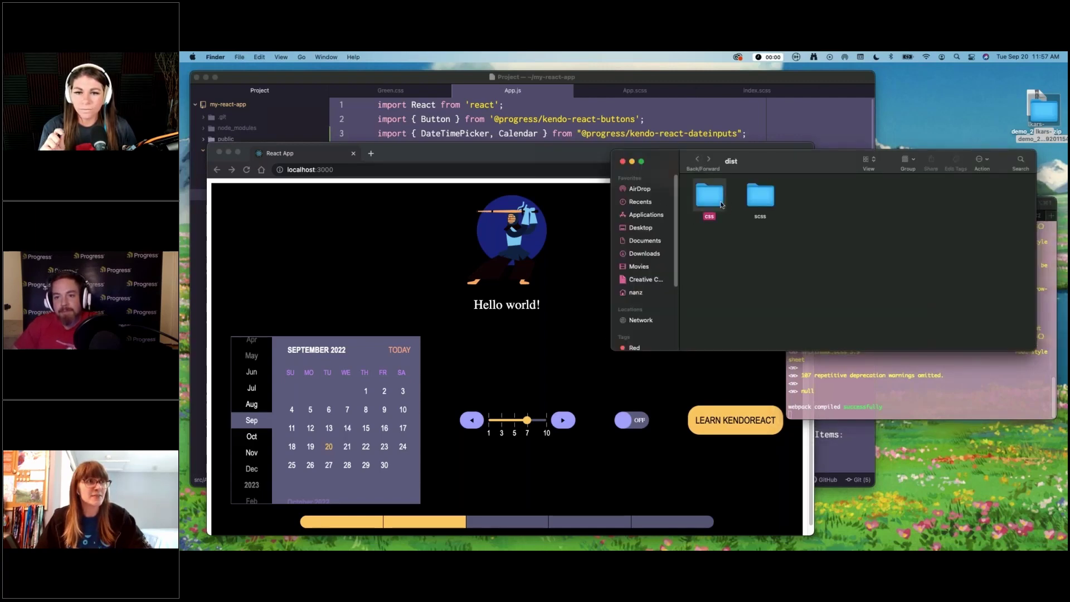
click(696, 162)
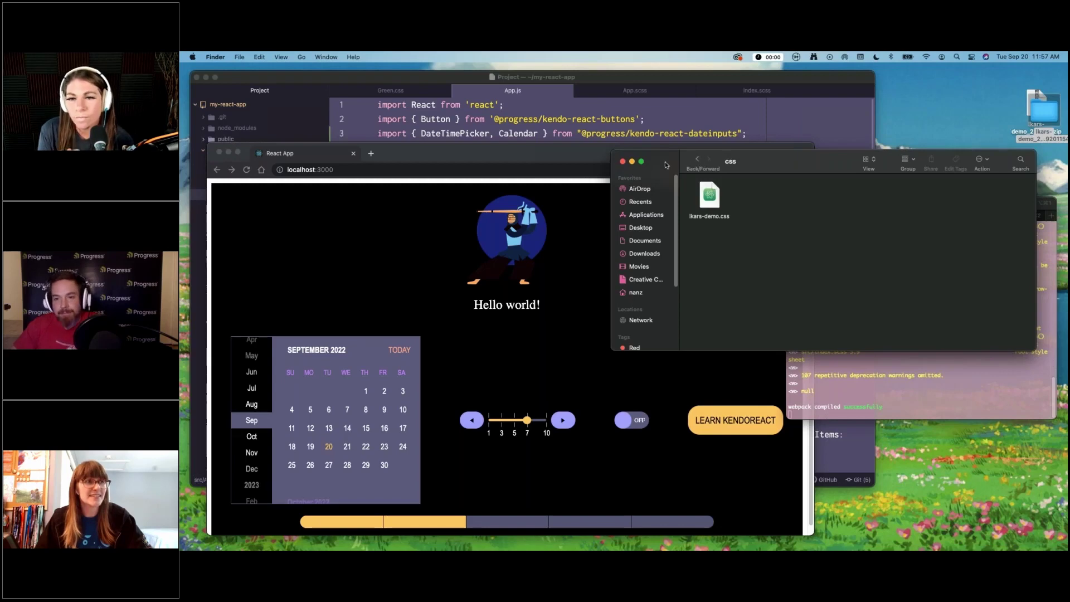
click(623, 162)
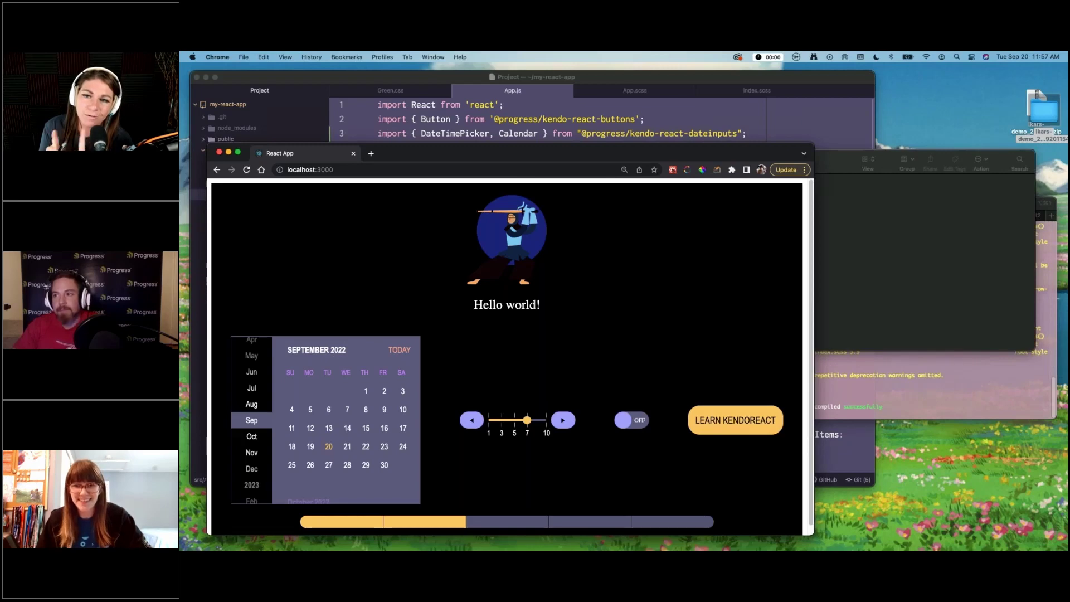
Open _tokens.scss from the src folder in Atom and review its theme variable definitions
click(279, 72)
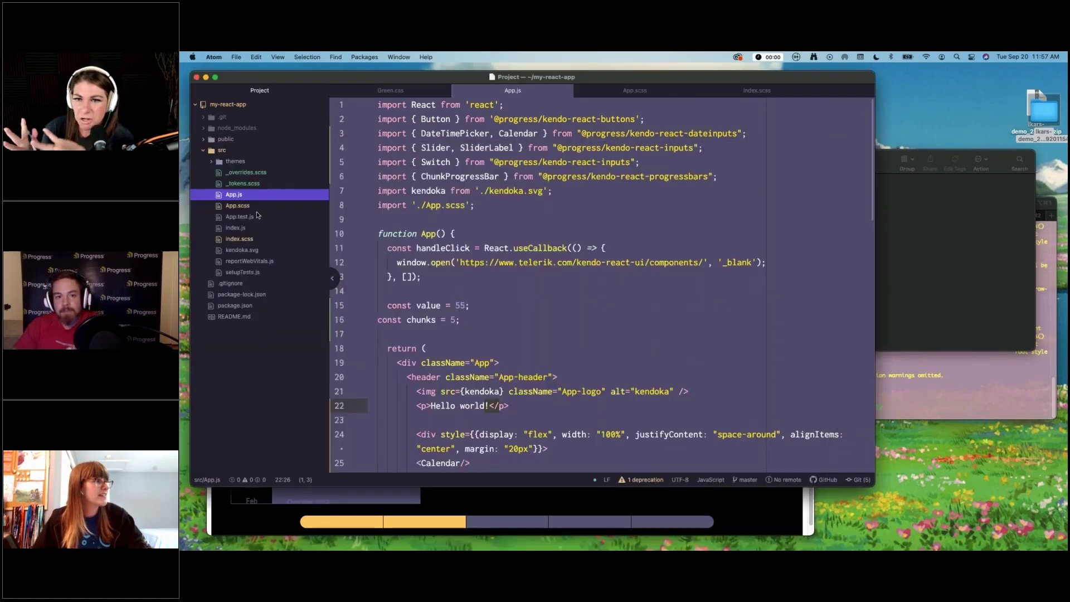
click(255, 184)
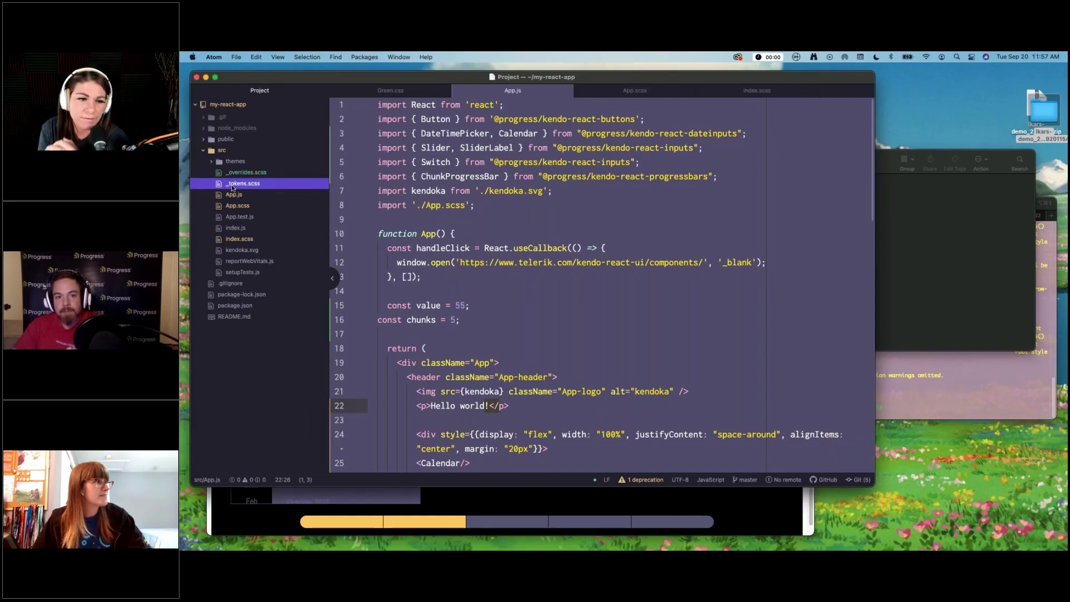
scroll(588, 197, down, 7)
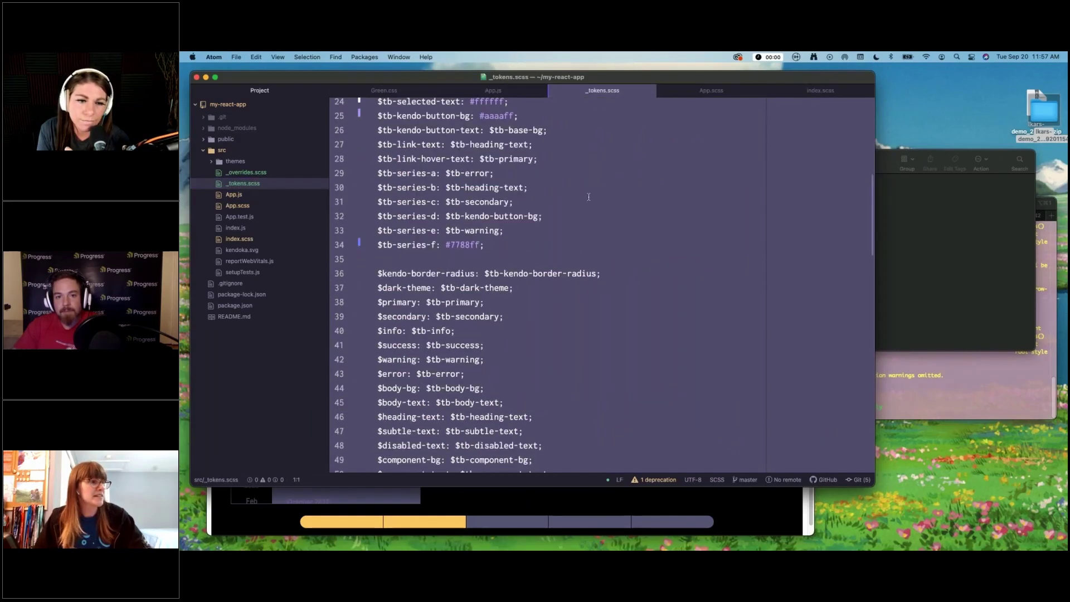
scroll(588, 197, up, 7)
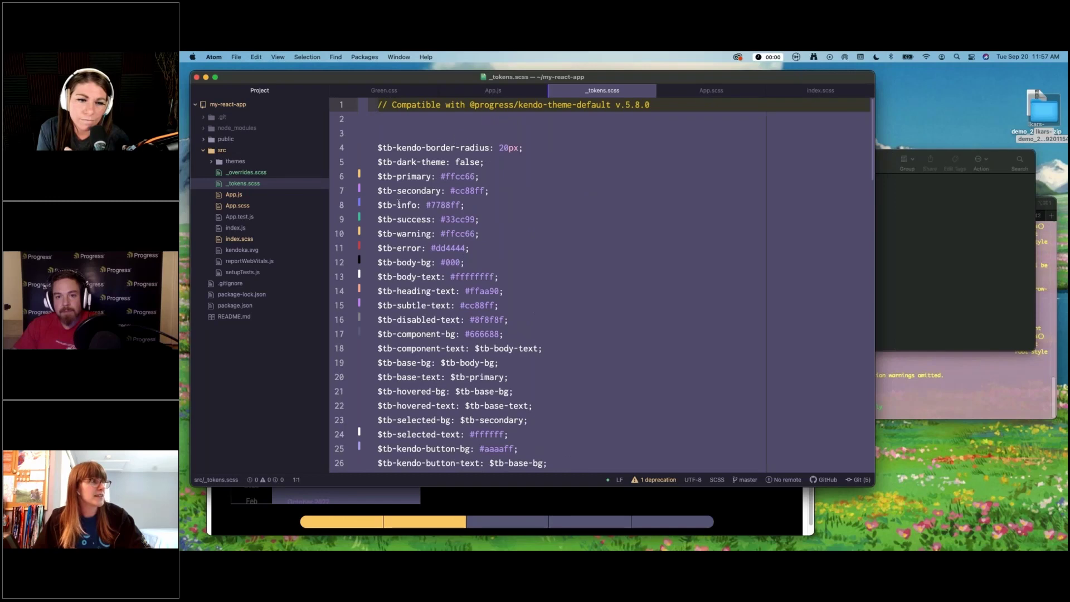
scroll(497, 196, down, 4)
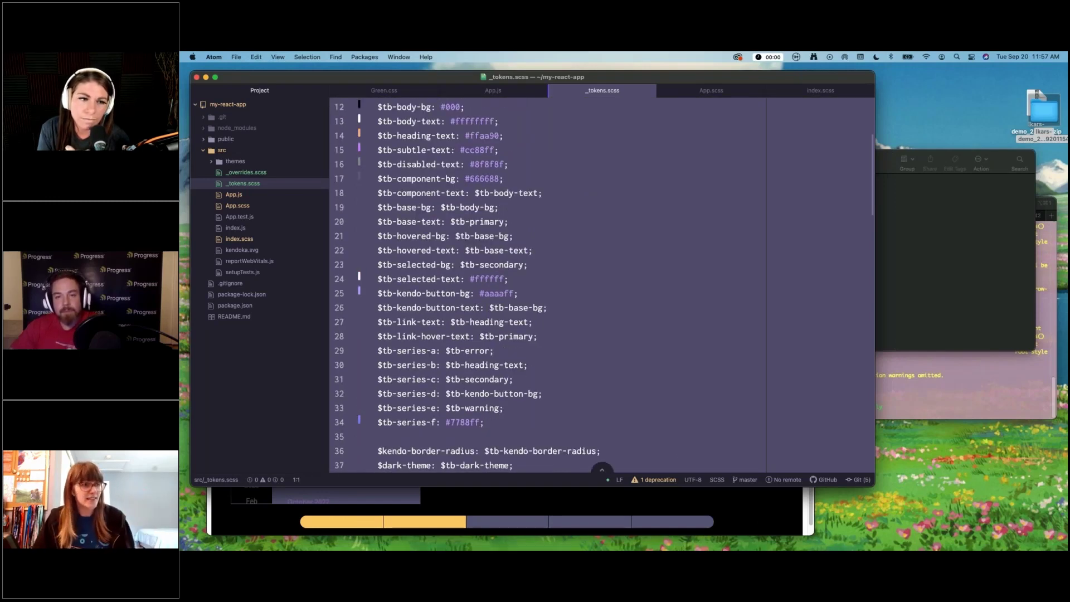
Switch to the LKARS Demo project in ThemeBuilder and review its theme styles from the base colours down to the DataViz series
click(806, 529)
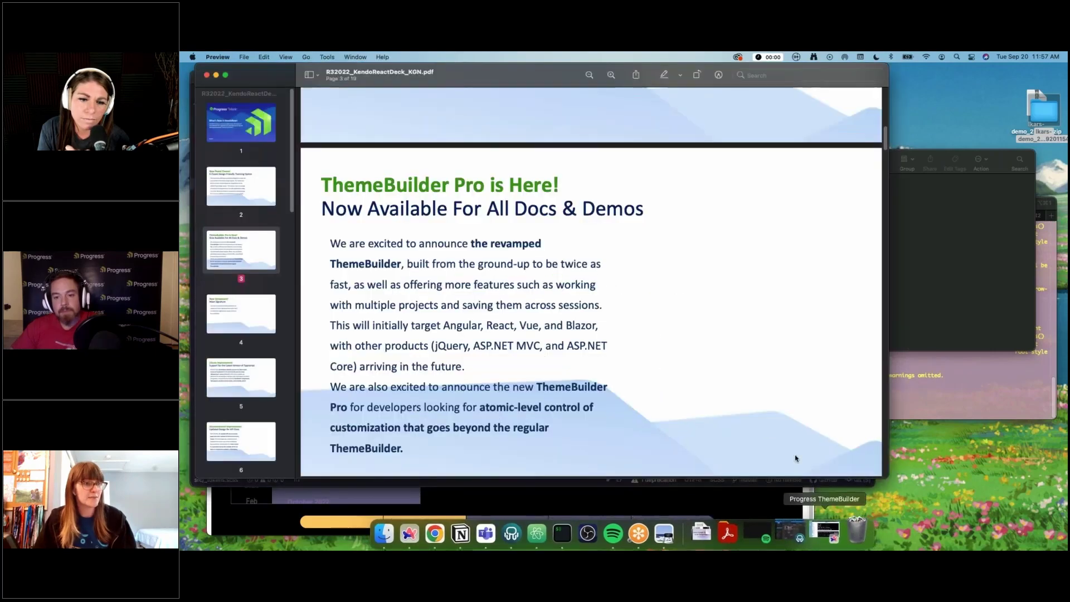
click(819, 544)
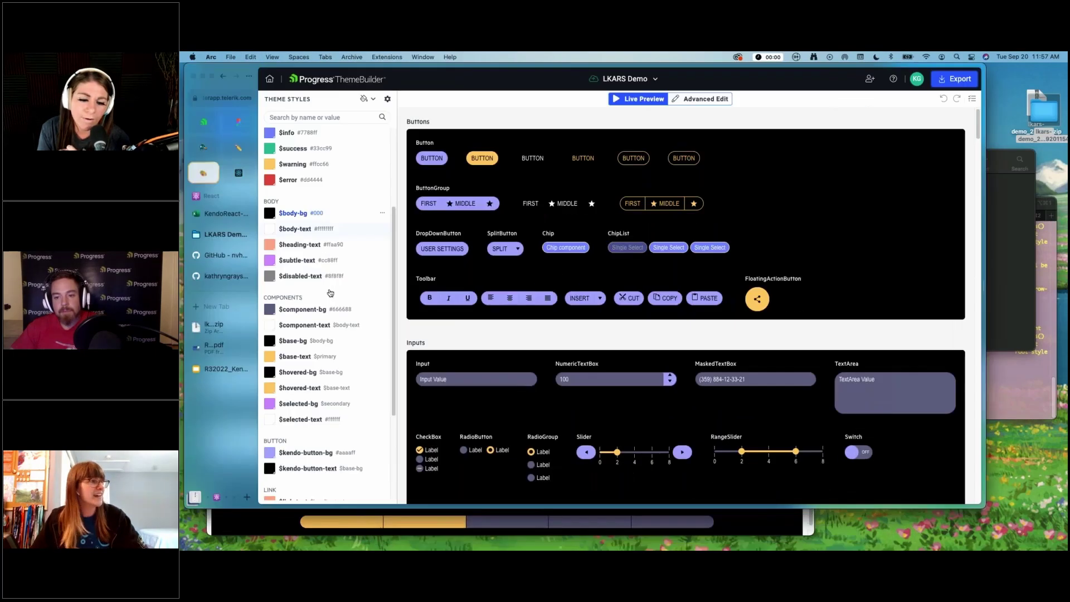
scroll(345, 406, up, 5)
scroll(345, 406, down, 10)
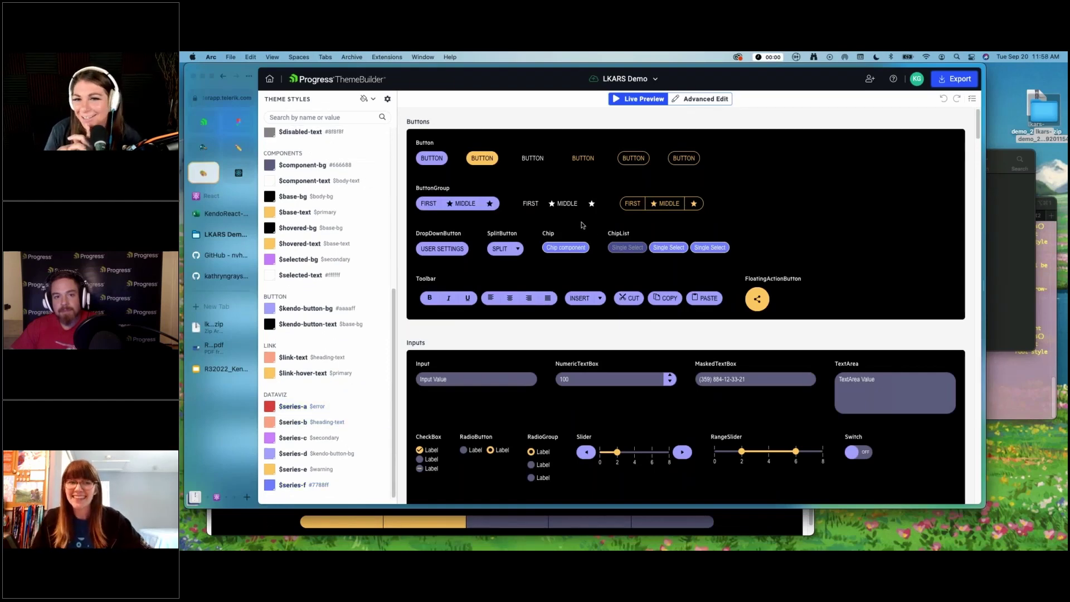
Return to _tokens.scss in Atom and review the file through to its typography mixin
key(ctrl+Up)
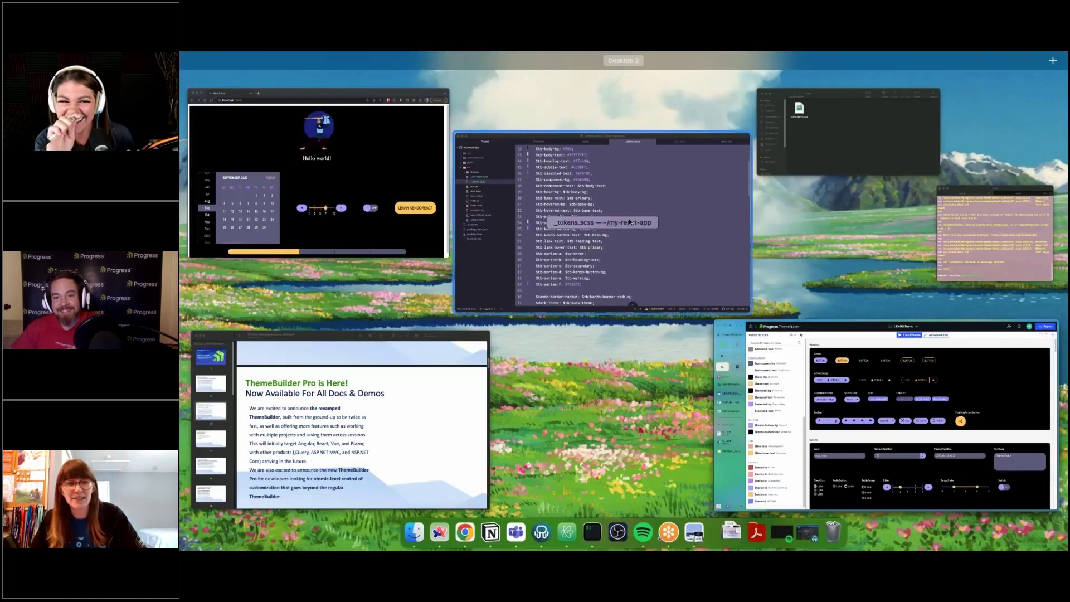
click(629, 222)
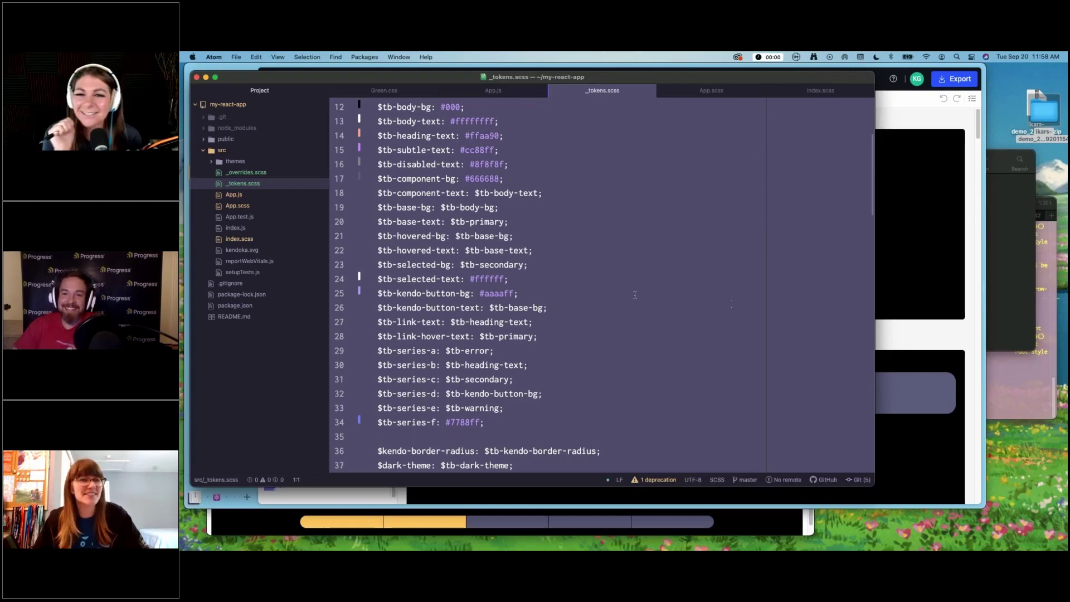
scroll(647, 227, down, 10)
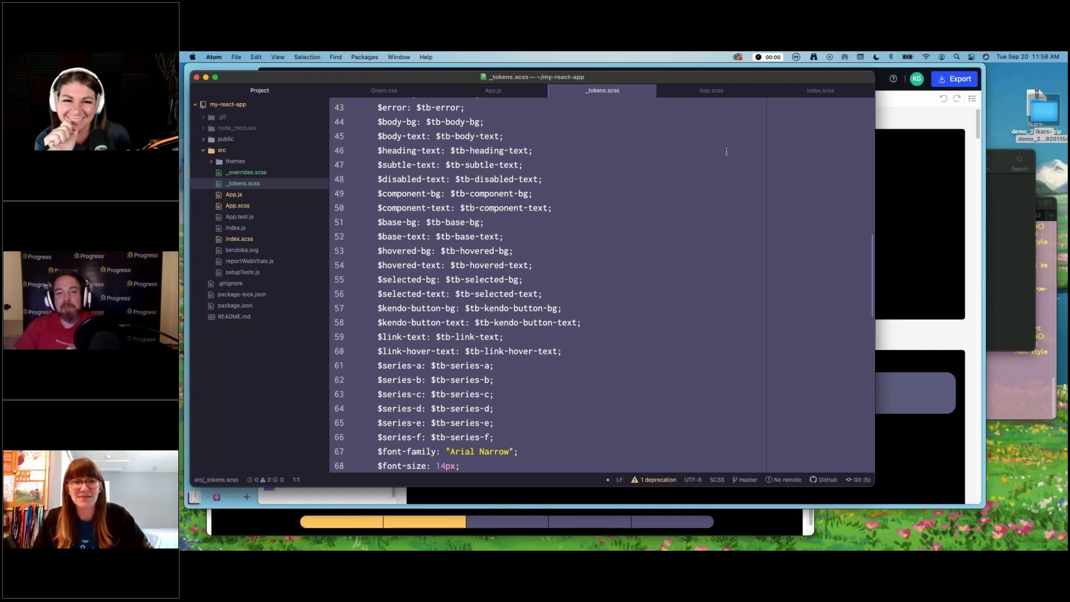
scroll(675, 223, down, 8)
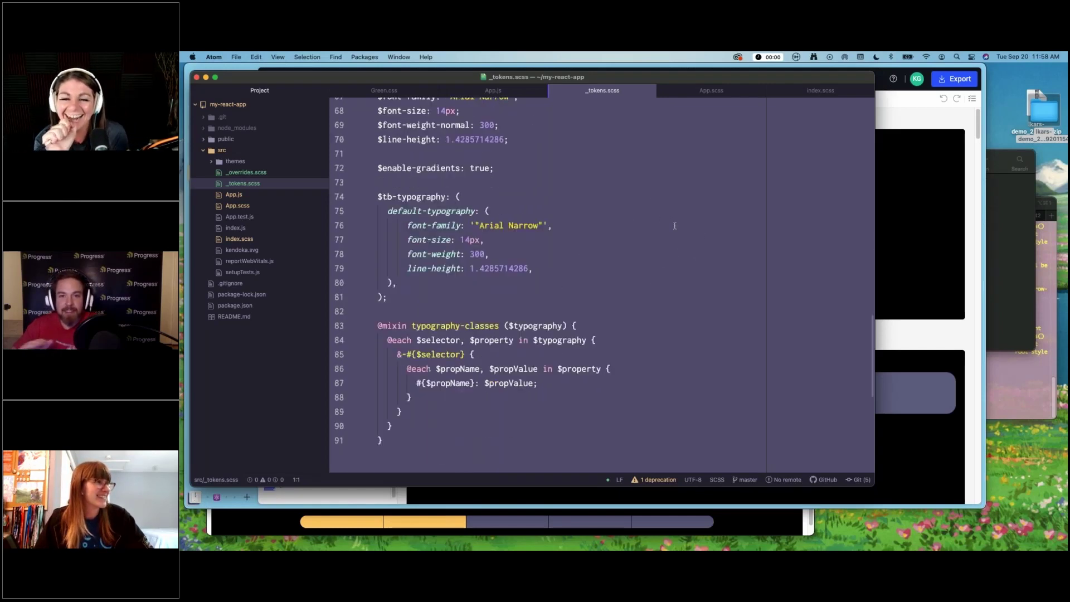
scroll(641, 217, up, 20)
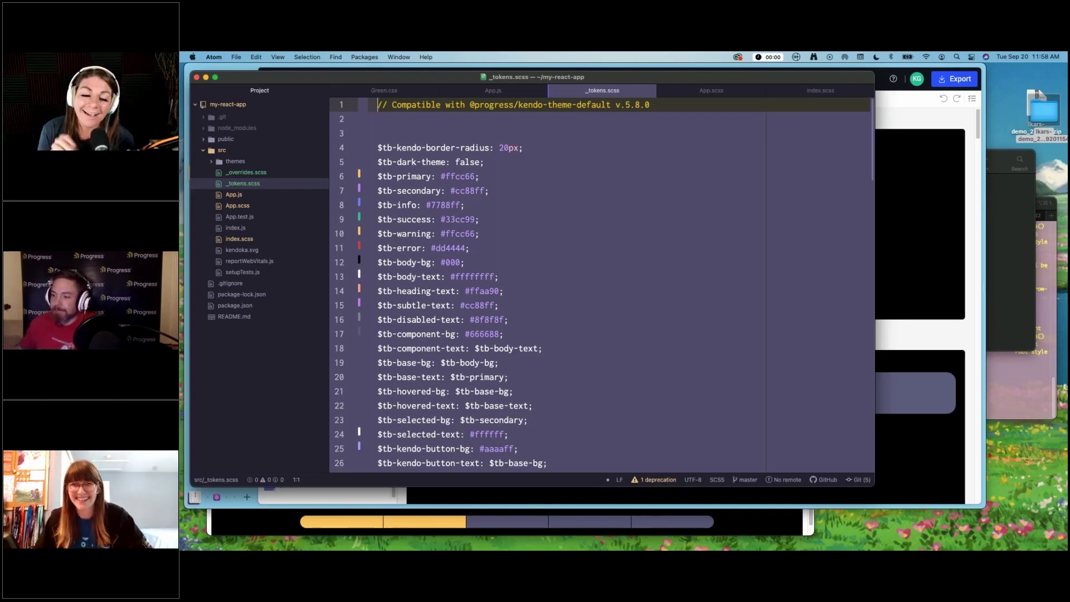
Glance at the compile output in iTerm2, then return to Atom and highlight the theme variable definitions in _tokens.scss
click(987, 385)
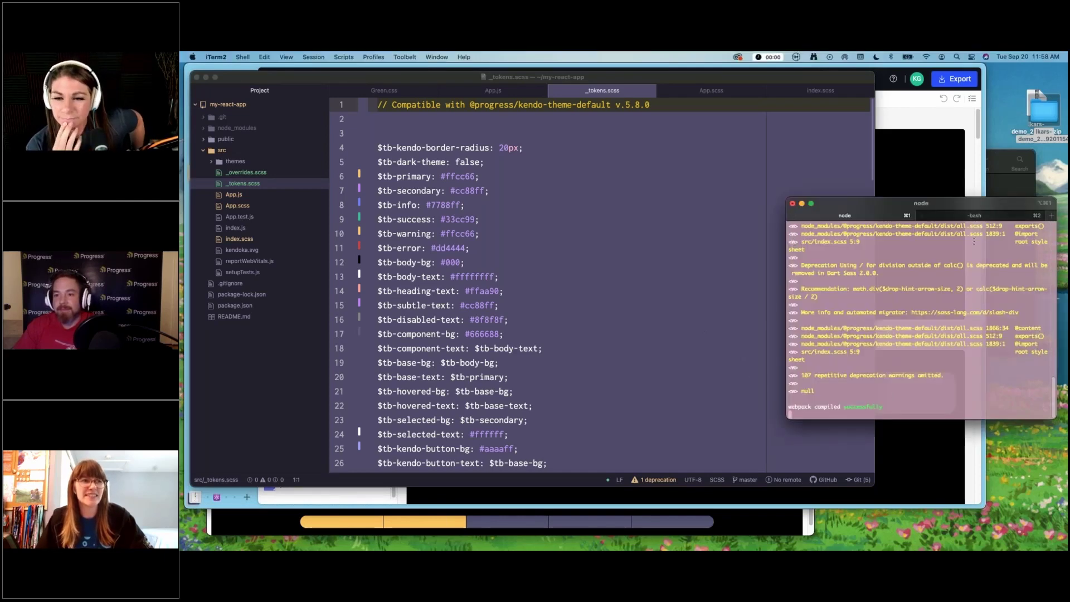
click(683, 316)
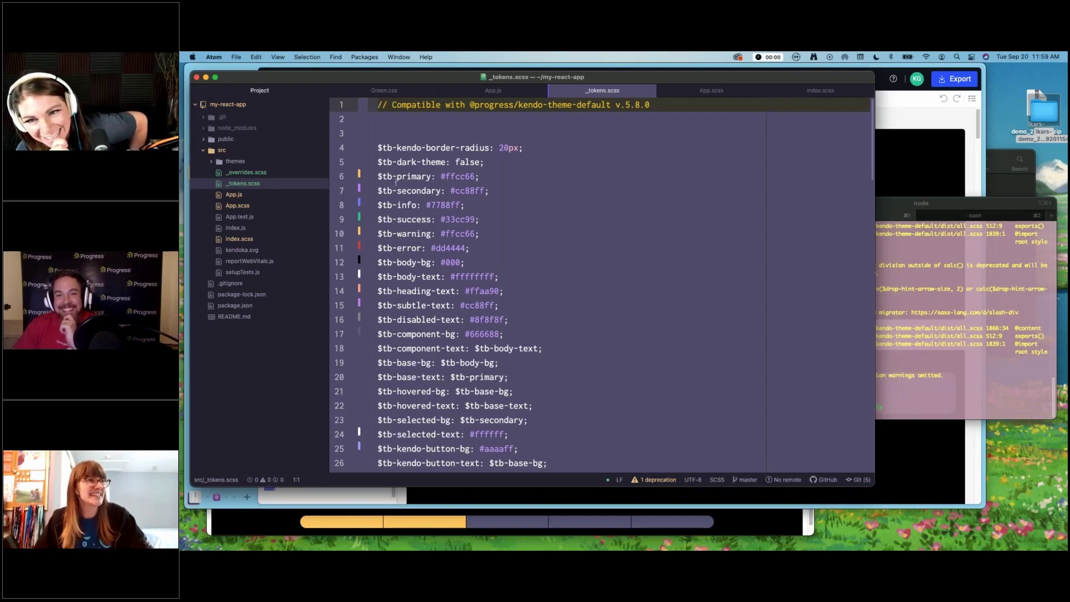
drag(378, 104, 534, 405)
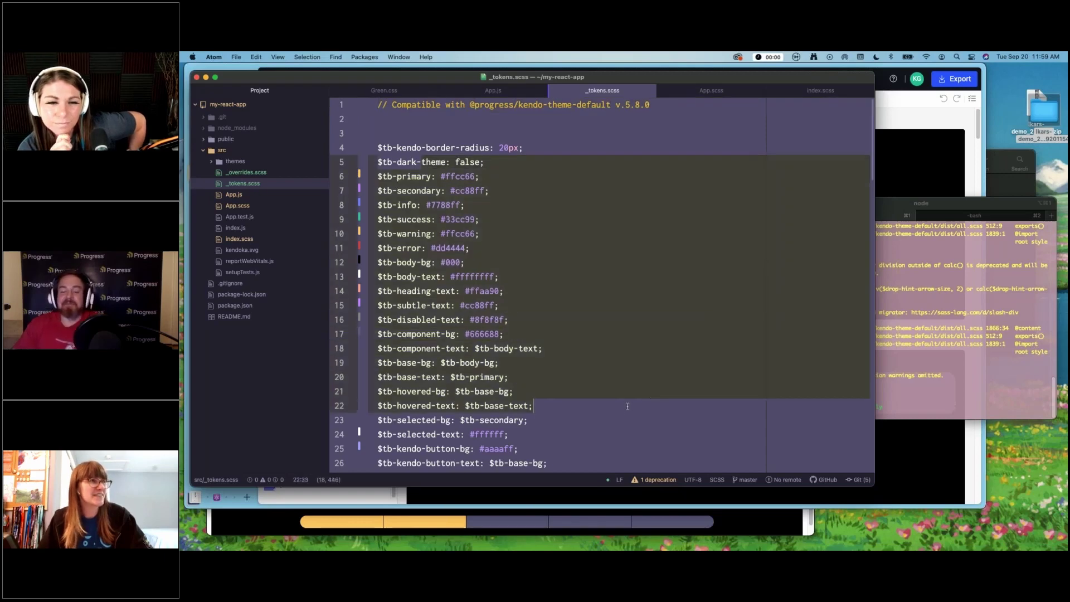
click(529, 420)
Open _overrides.scss from the src folder and review its component overrides for chips, switches, windows, panel bars, buttons and sliders
click(256, 173)
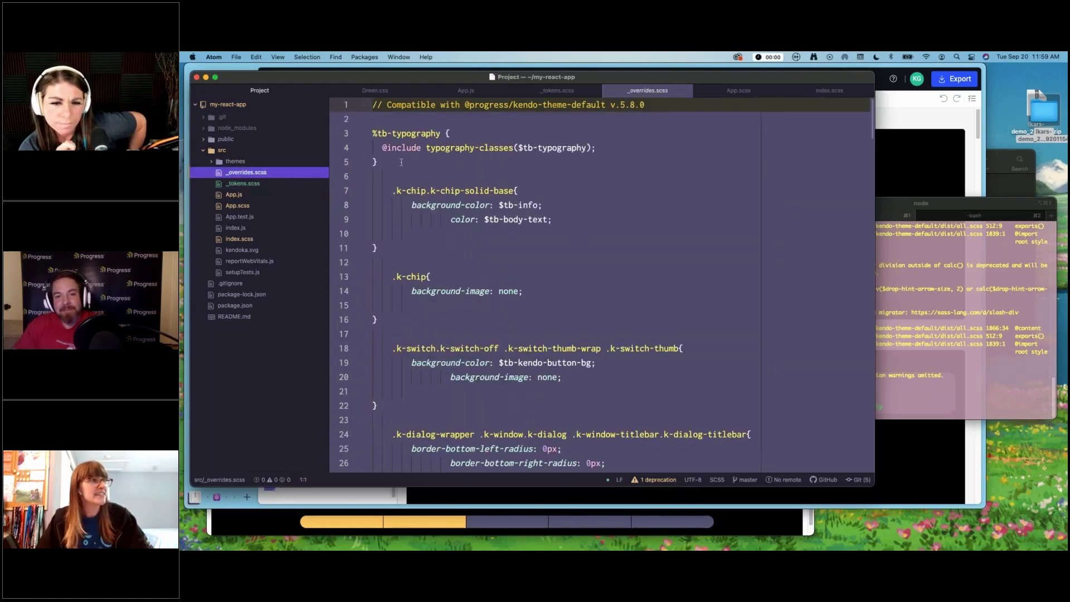
scroll(401, 162, down, 5)
scroll(531, 229, up, 5)
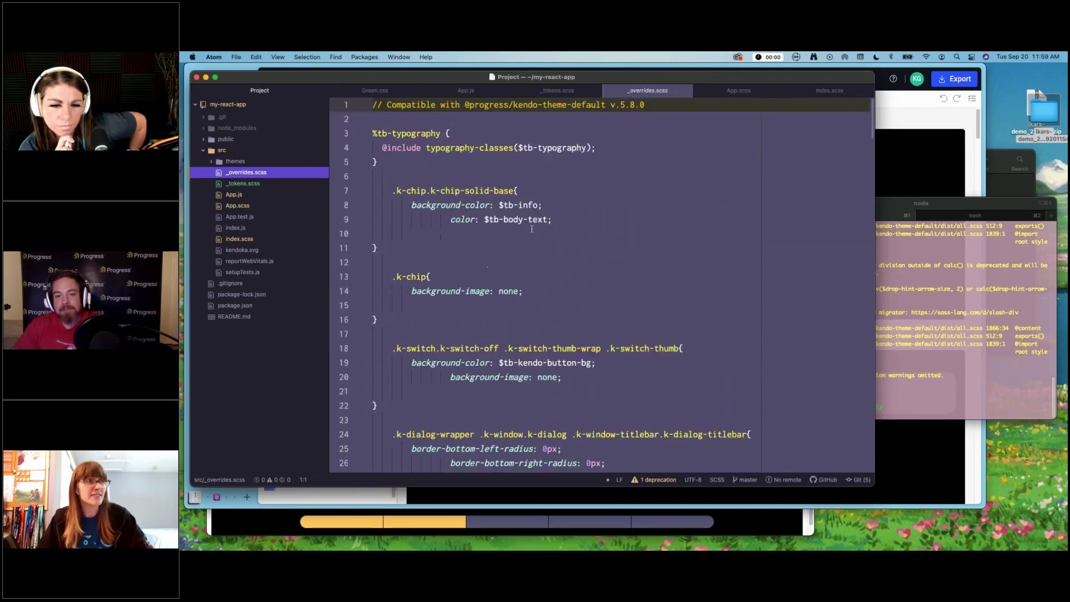
scroll(531, 229, down, 3)
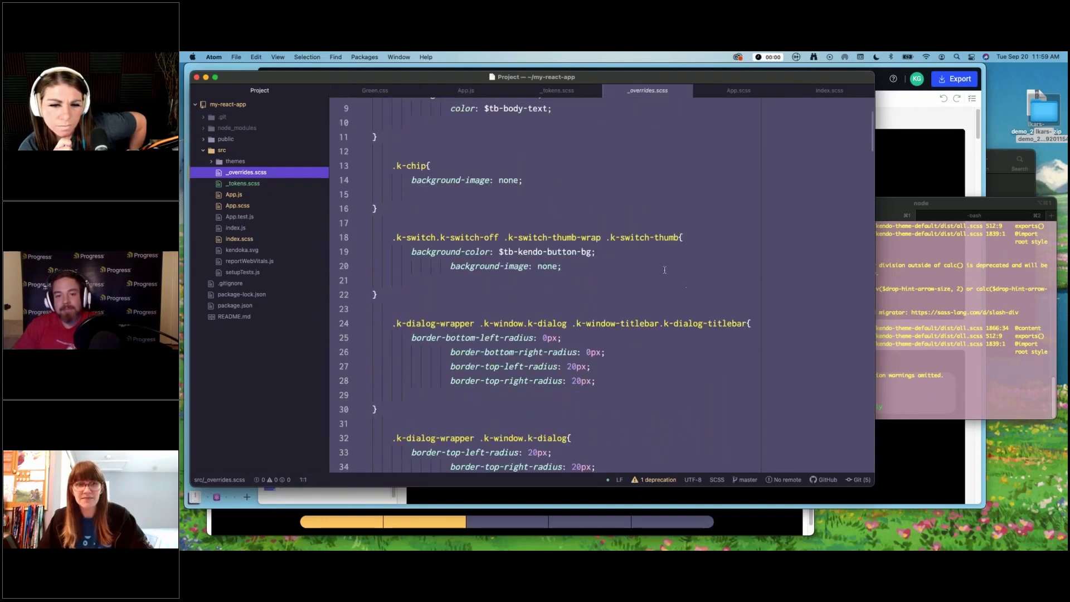
scroll(681, 264, down, 10)
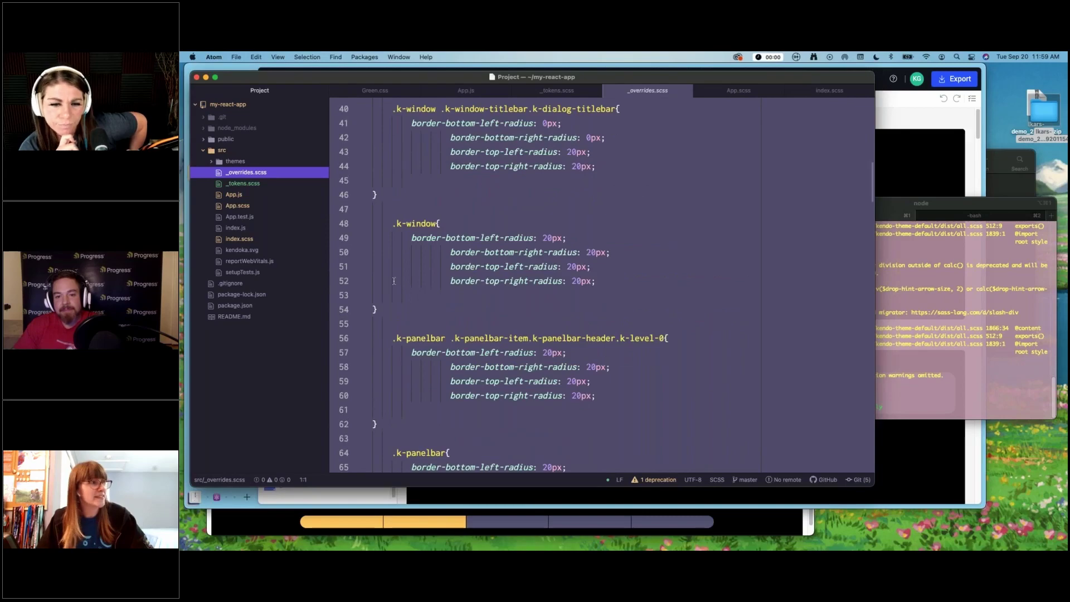
click(700, 322)
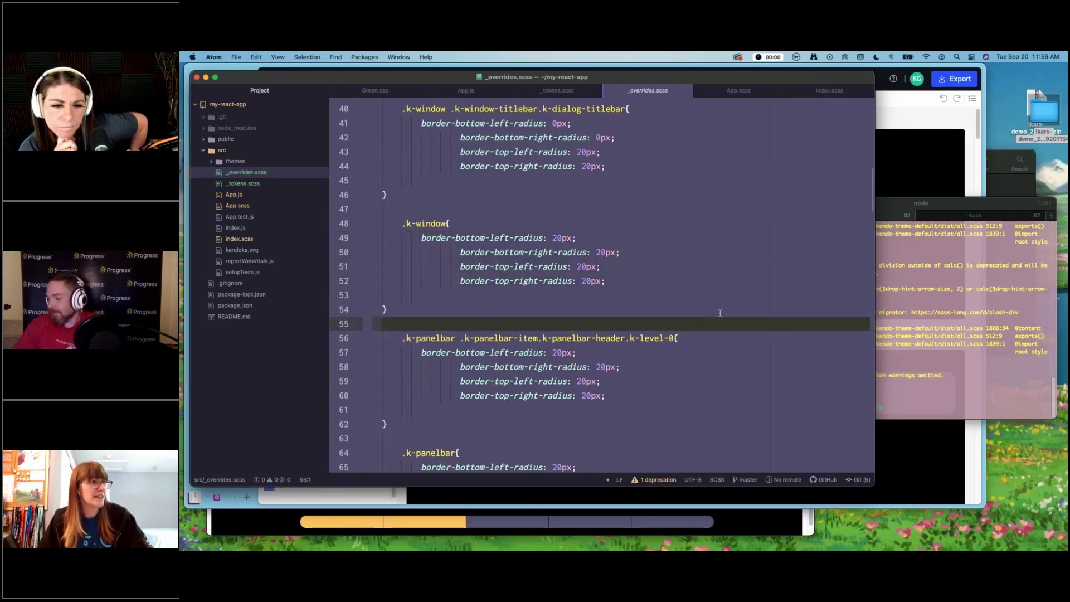
scroll(720, 312, down, 7)
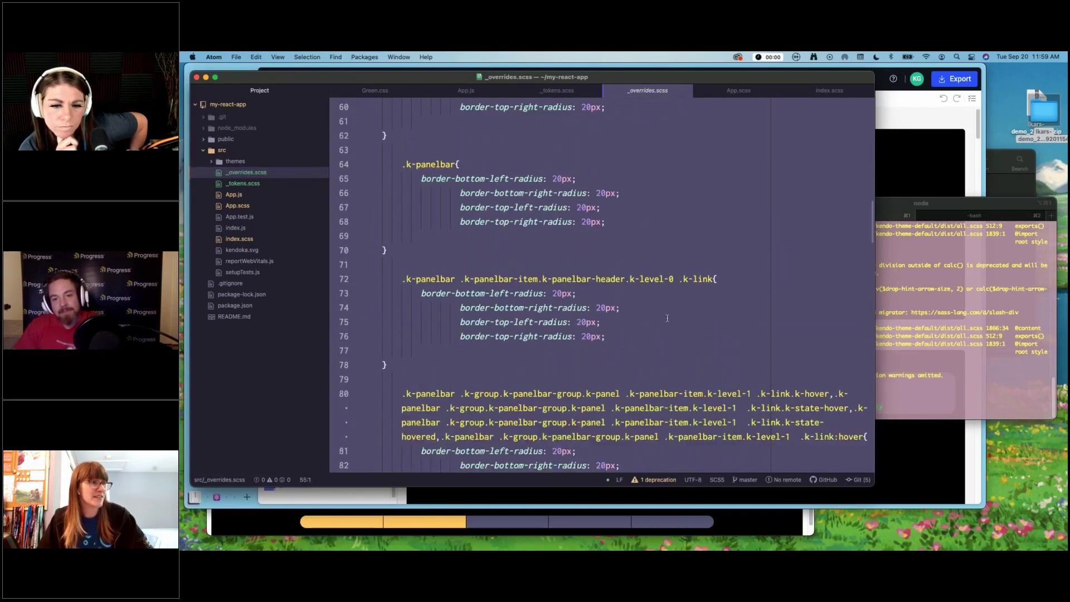
scroll(667, 318, down, 20)
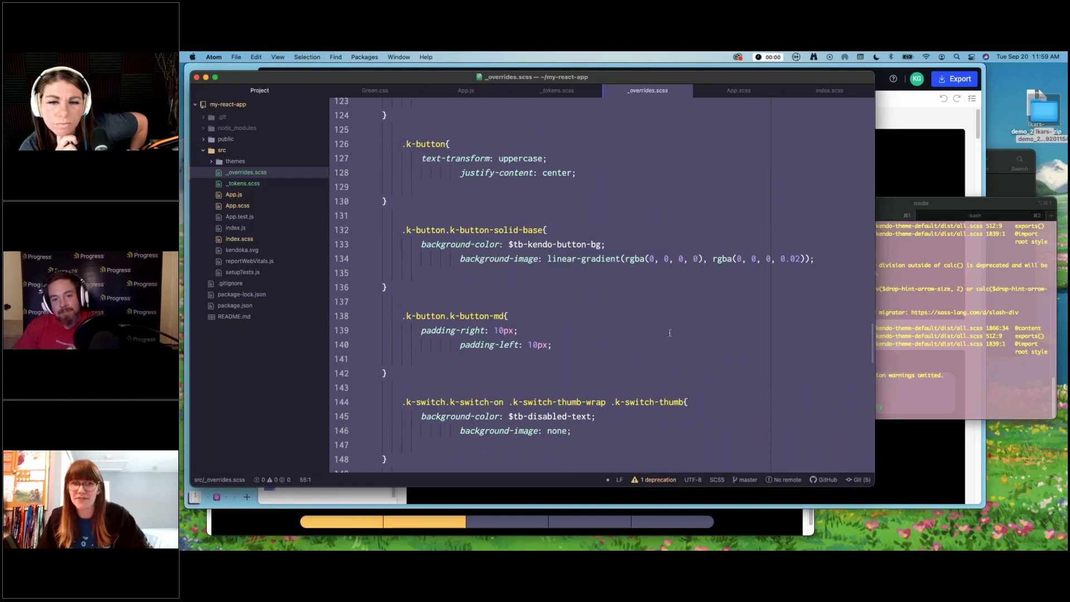
scroll(647, 299, down, 8)
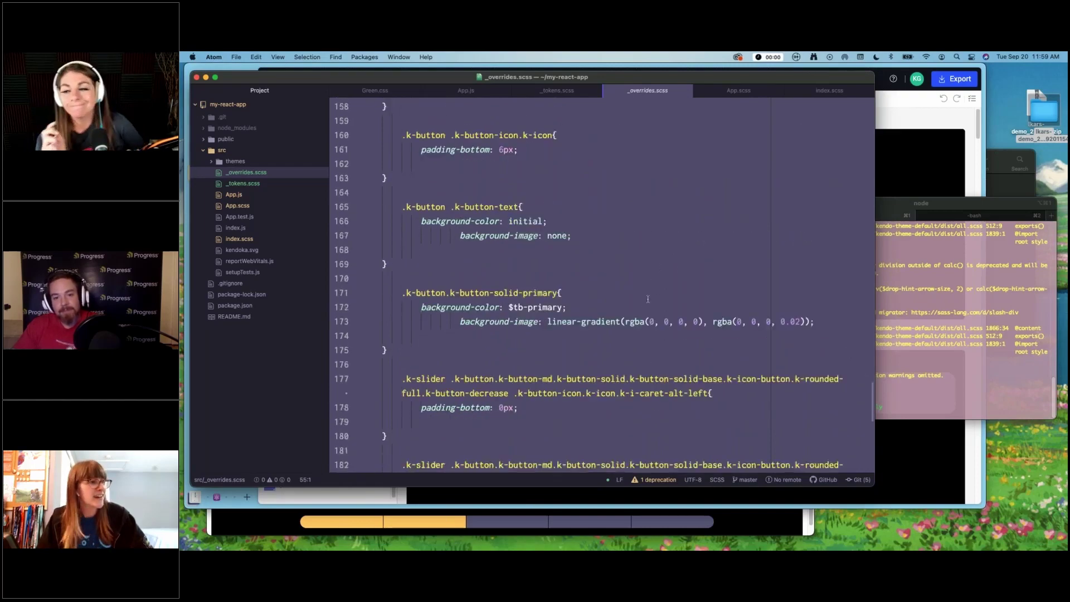
scroll(557, 290, up, 20)
Open index.scss and highlight its imports of the tokens, the Kendo default theme and the overrides
click(240, 238)
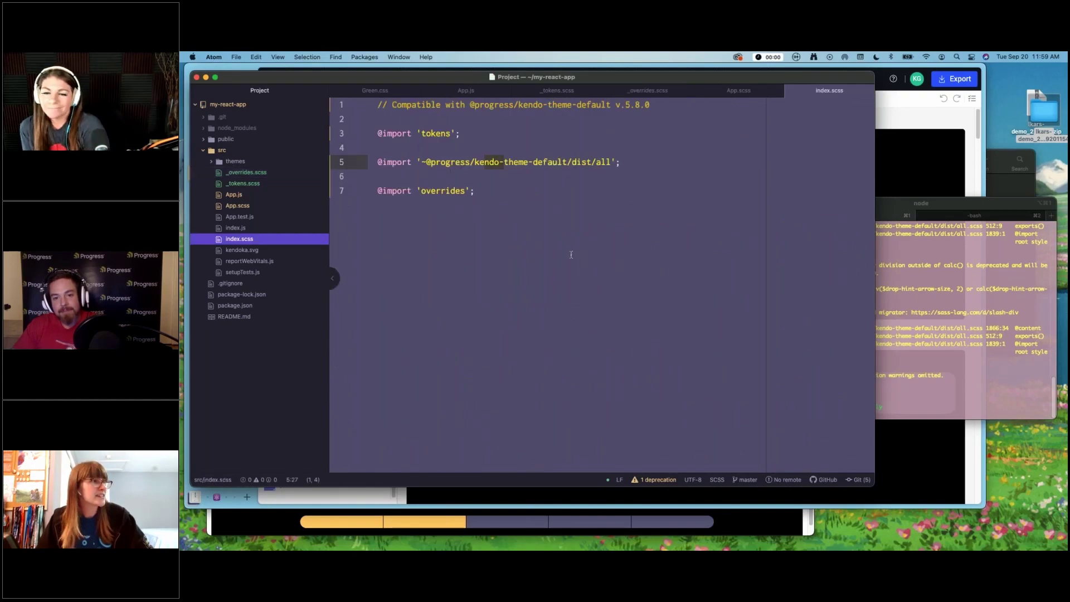
drag(474, 191, 326, 89)
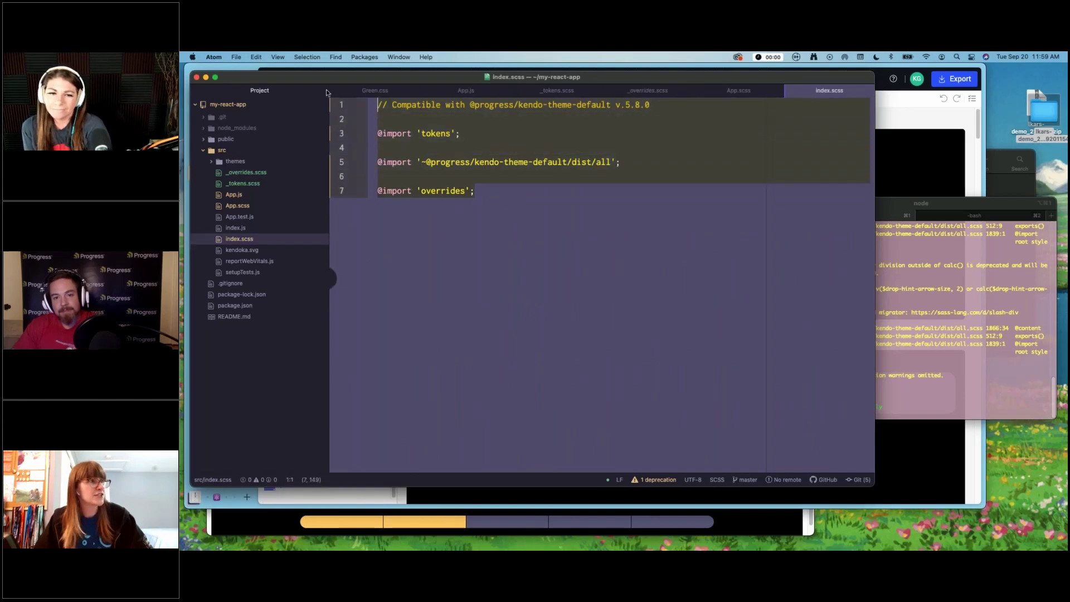
click(658, 322)
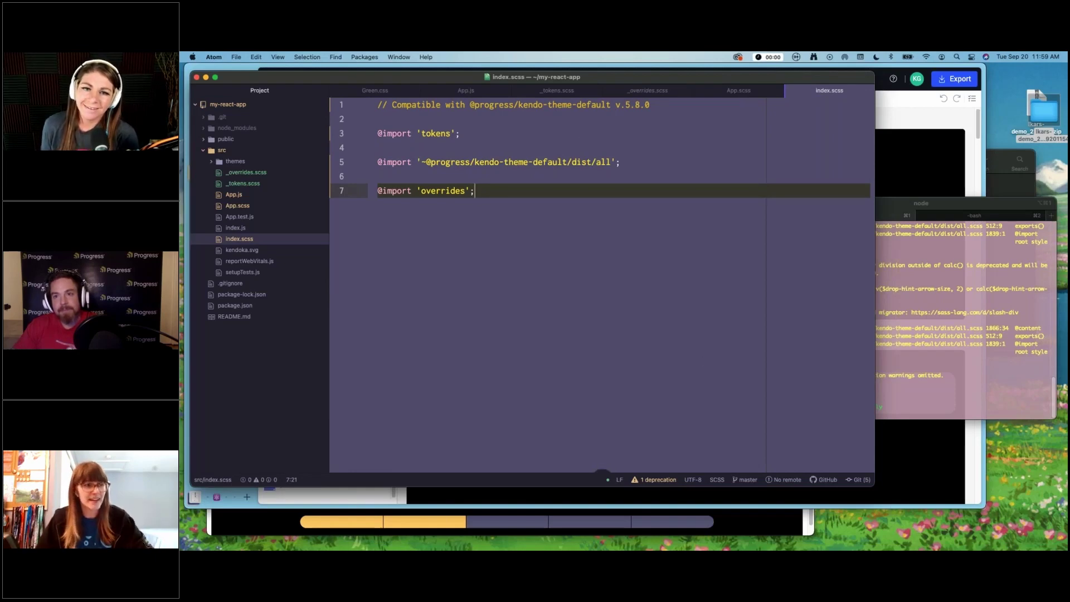
Revisit the restyled React app in Chrome, then switch to the R32022_KendoReactDeck_KGN.pdf deck in Preview and enter full screen
click(758, 521)
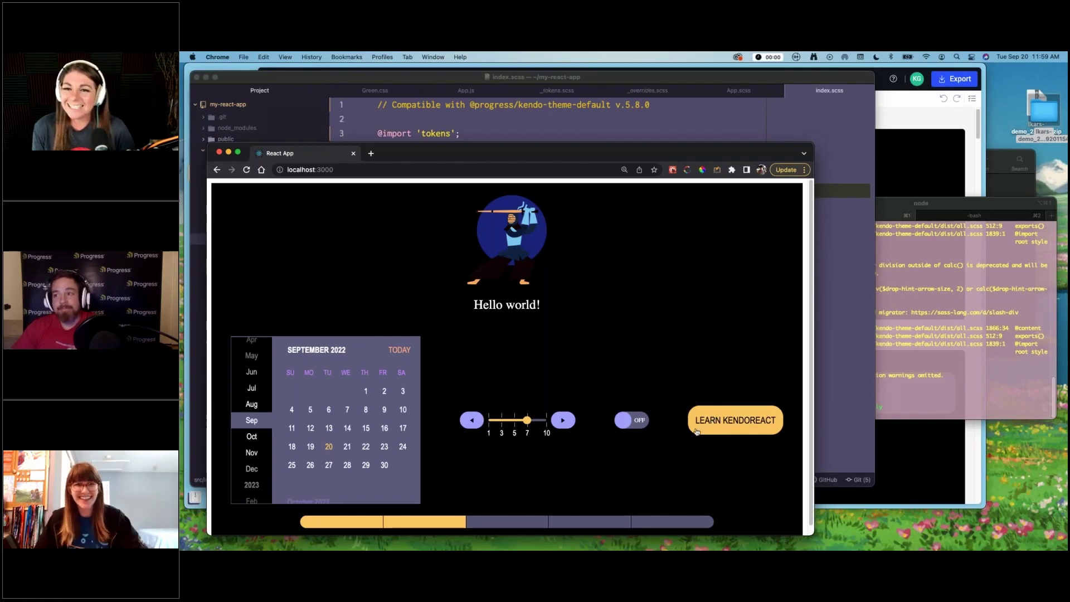
key(ctrl+Up)
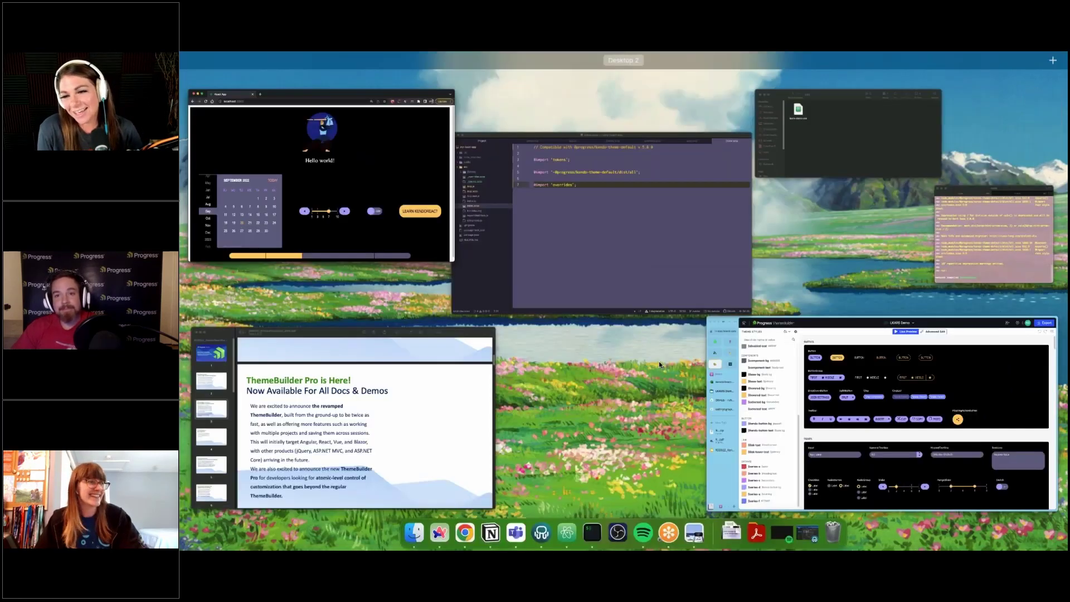
click(365, 417)
click(285, 57)
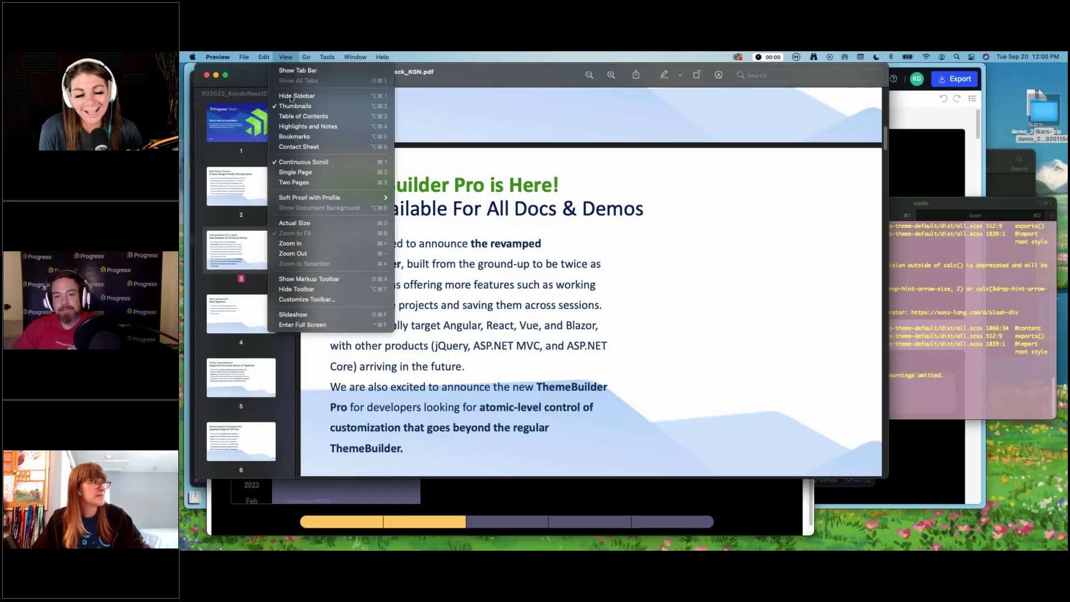
click(342, 327)
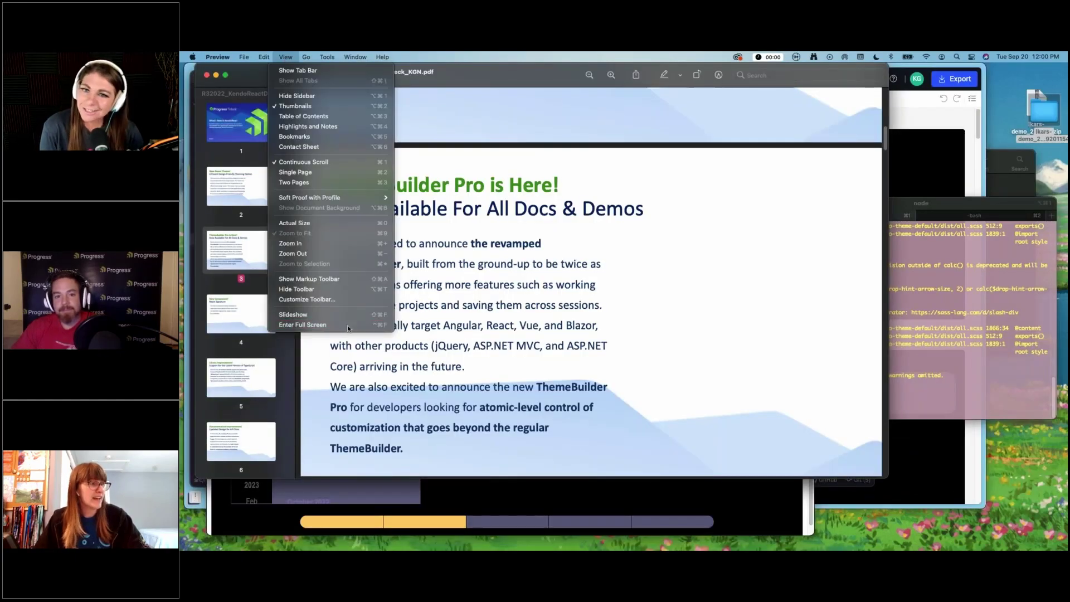